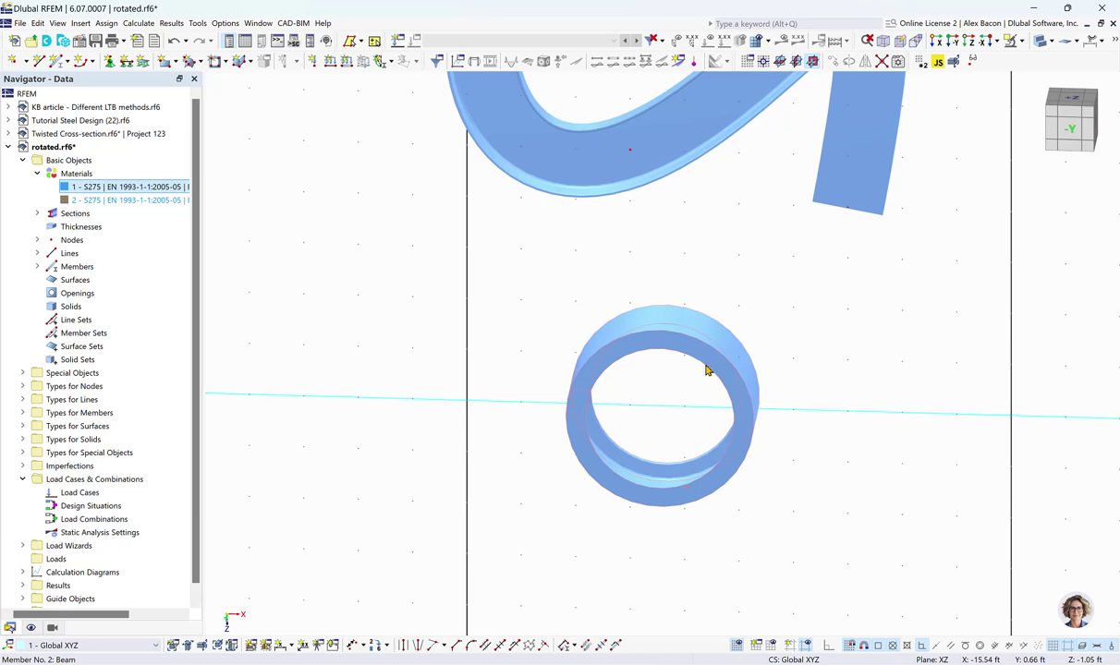
Set the circular member's inside rotation to the x-z plane
{"action": "double_click", "coordinate": [705, 362]}
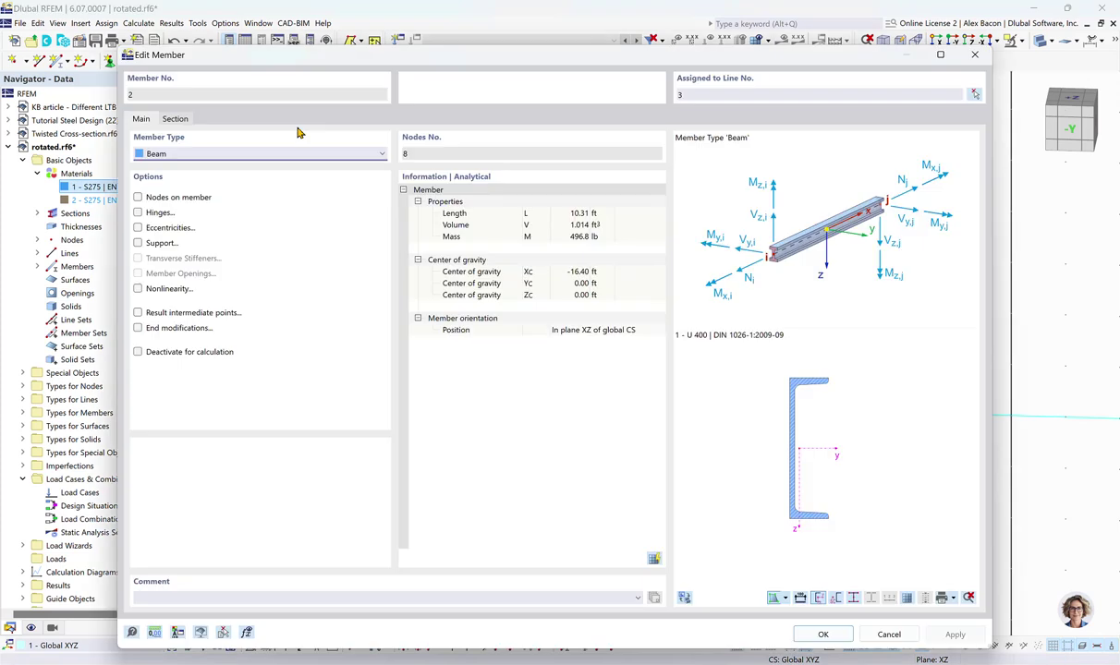
{"action": "left_click", "coordinate": [176, 118]}
{"action": "left_click", "coordinate": [408, 226]}
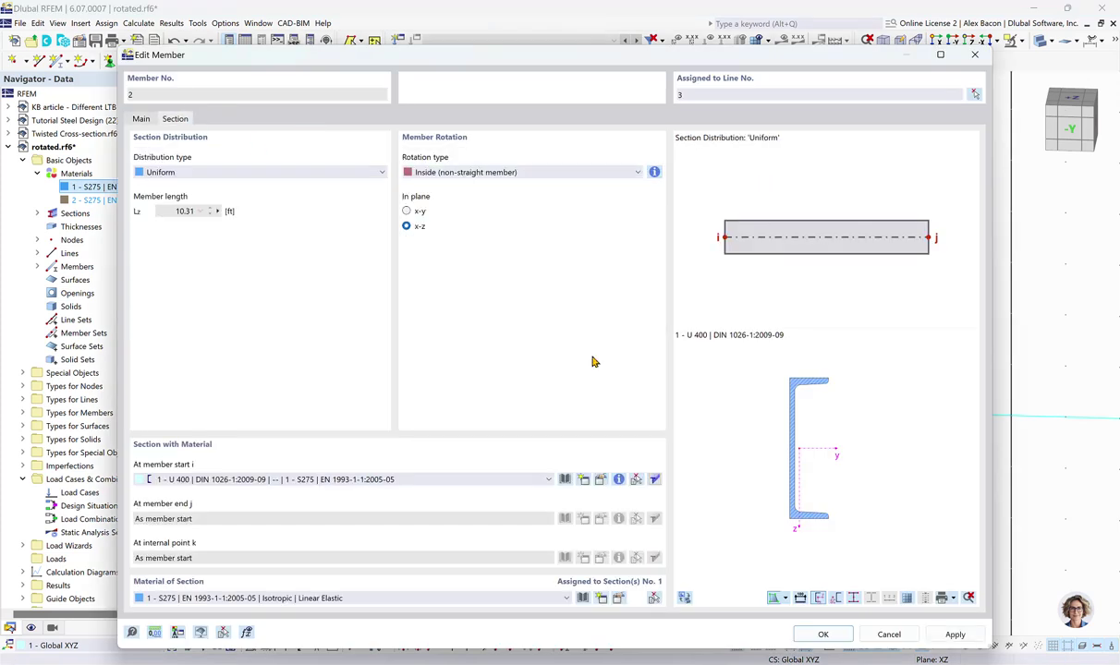
{"action": "left_click", "coordinate": [822, 634]}
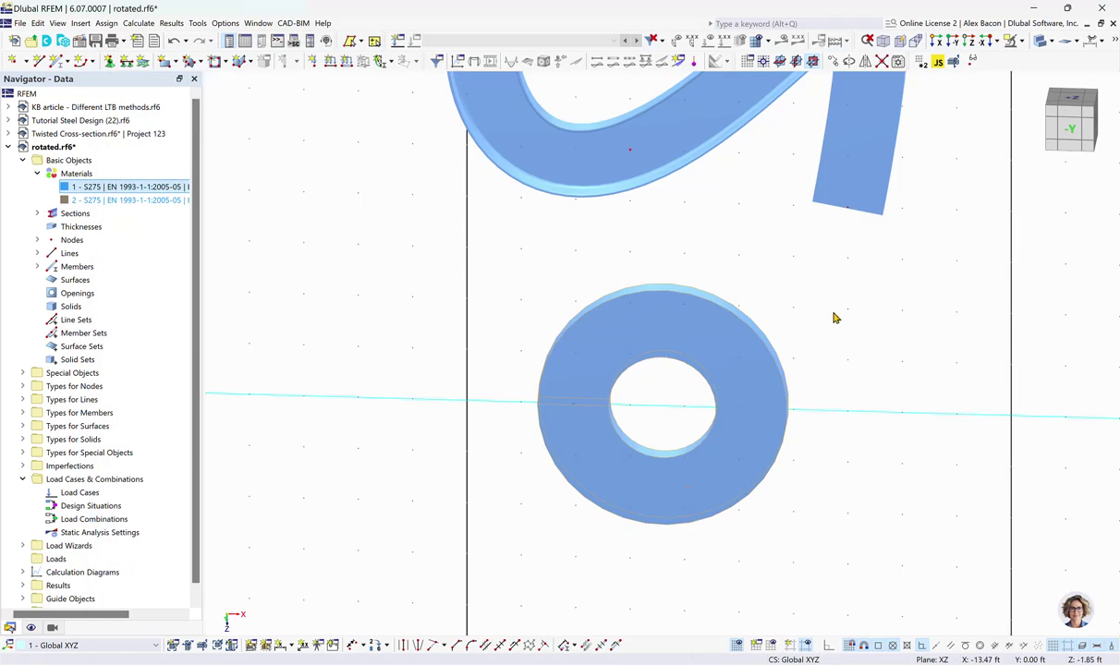
Draw a single line about 6.73 ft long from the curve's upper start node across to its right side in wireframe display
{"action": "middle_click_drag", "start_coordinate": [829, 379], "coordinate": [647, 378], "text": "ctrl"}
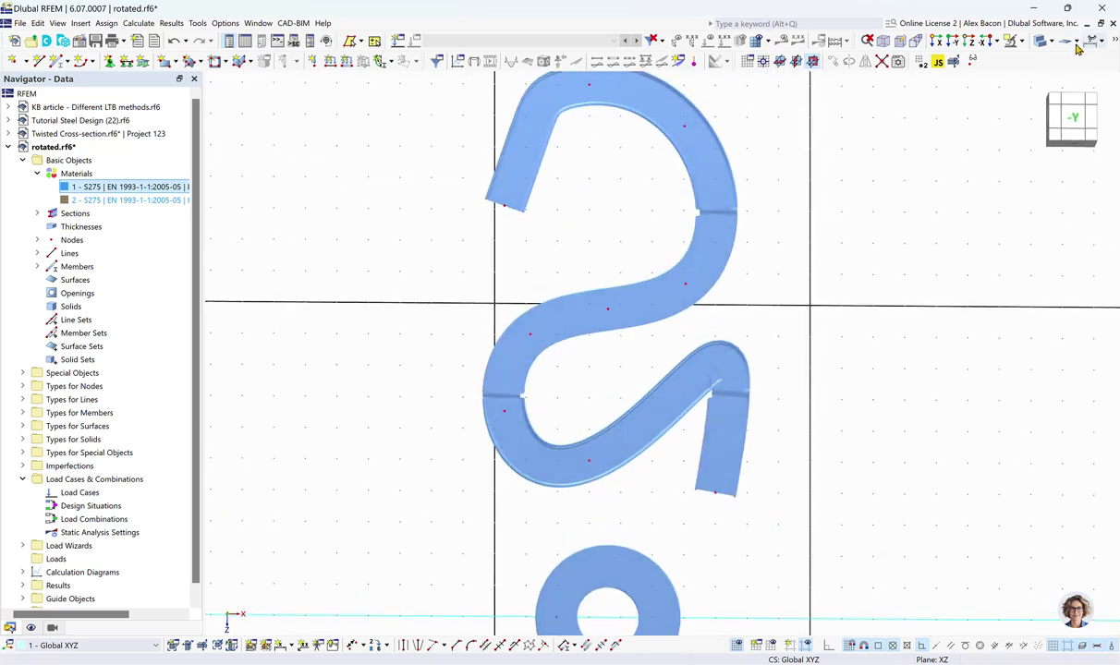
{"action": "left_click", "coordinate": [1041, 44]}
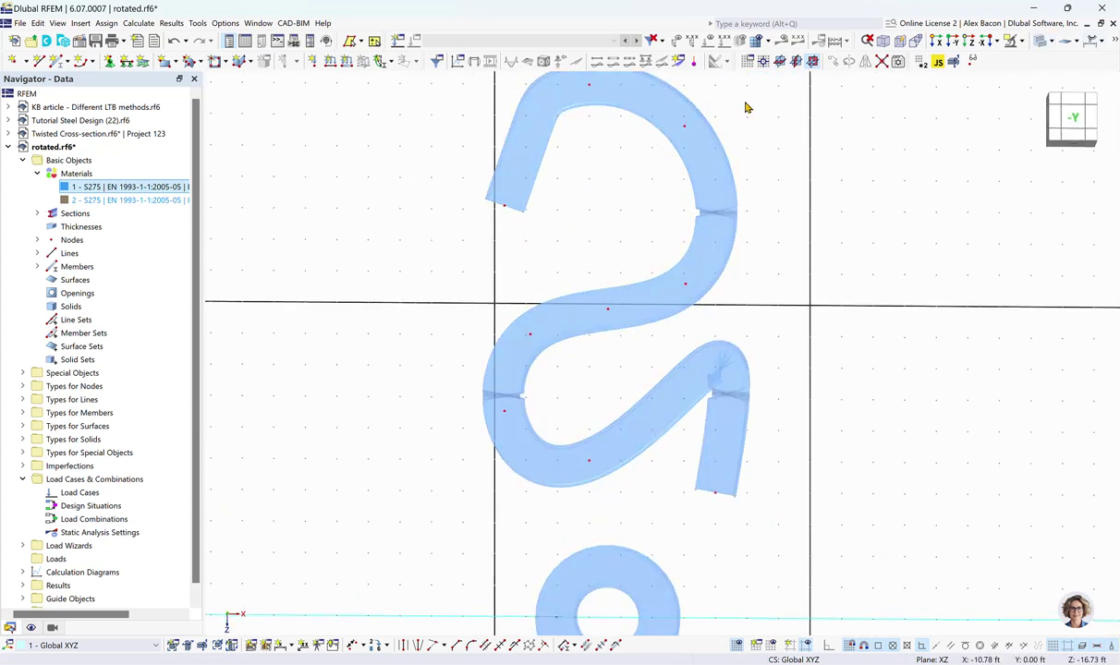
{"action": "left_click", "coordinate": [1040, 44]}
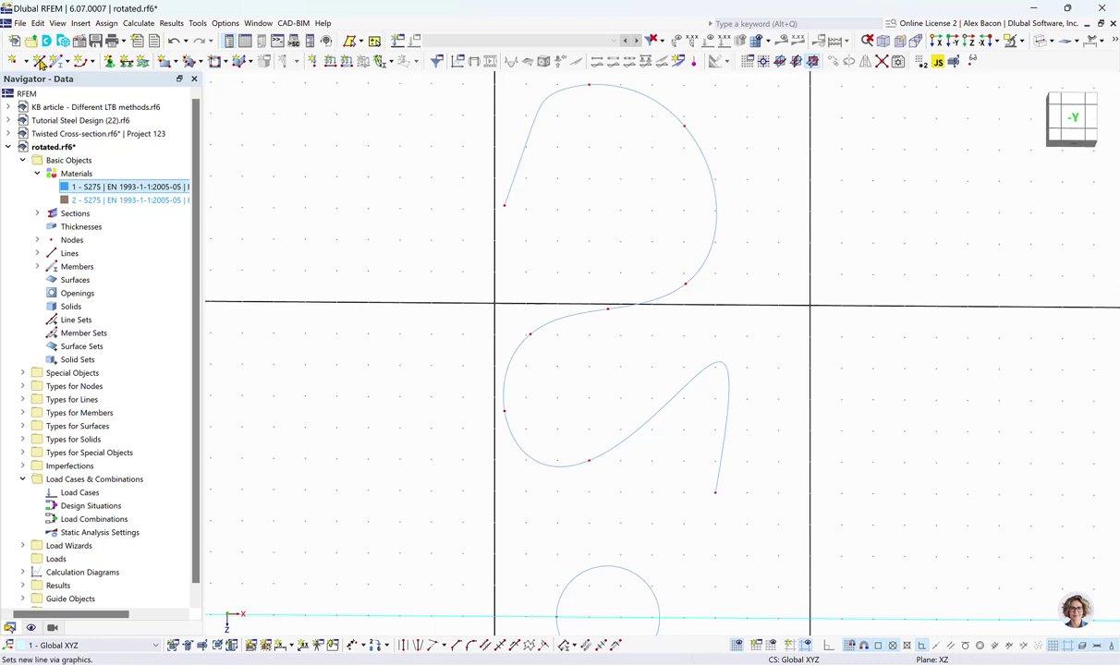
{"action": "scroll", "coordinate": [570, 221], "scroll_direction": "up", "scroll_amount": 3}
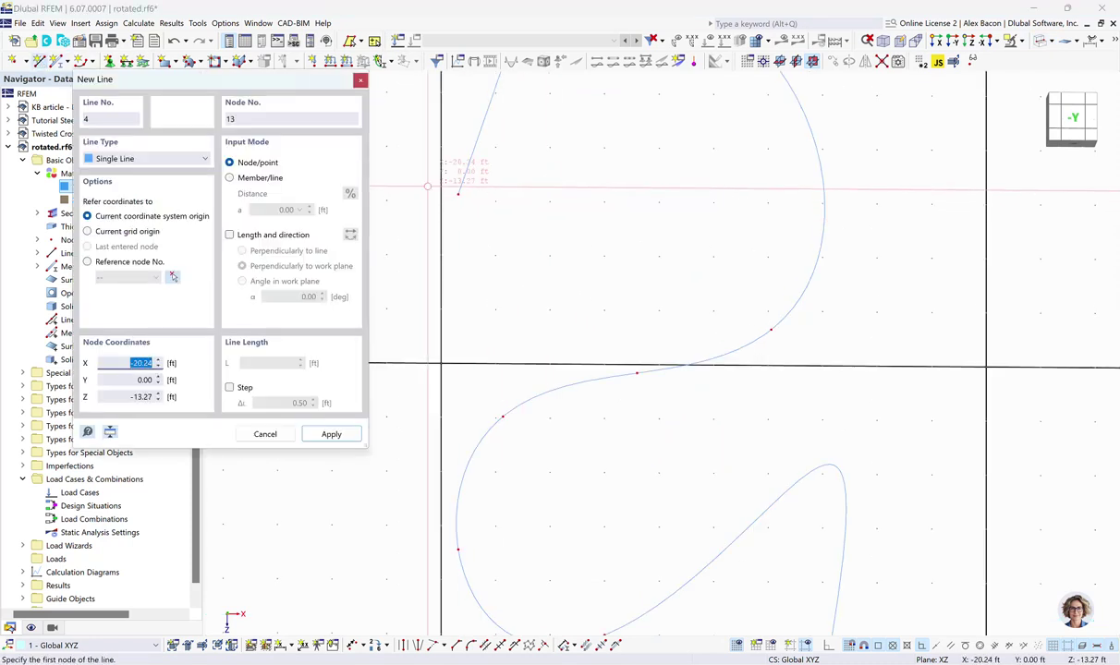
{"action": "left_click", "coordinate": [463, 196]}
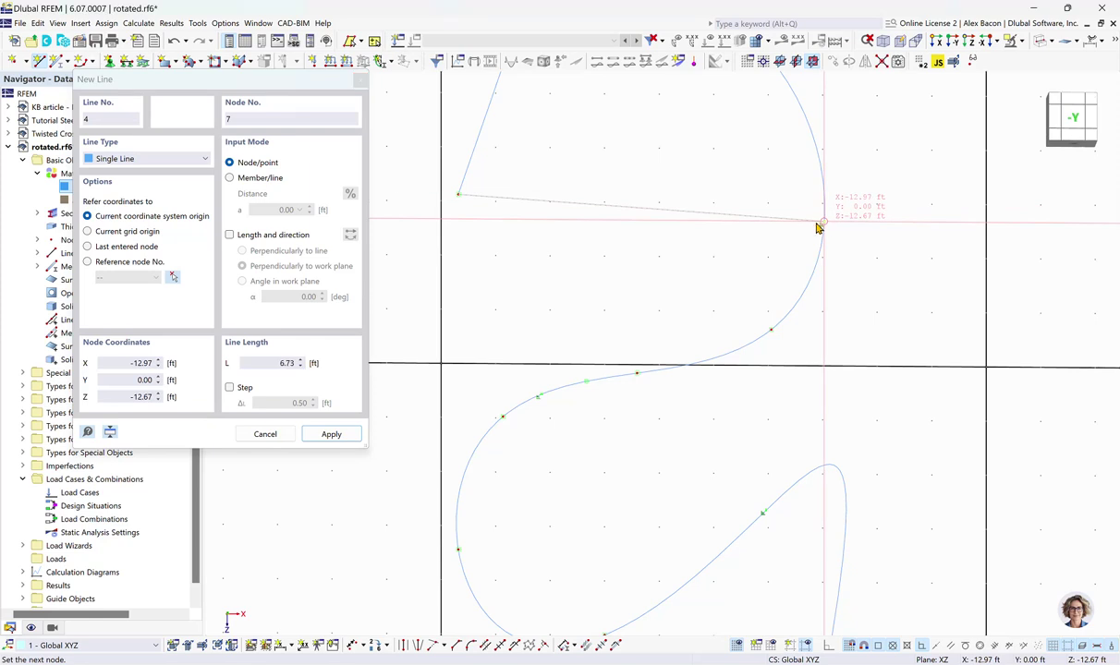
{"action": "left_click", "coordinate": [823, 222]}
{"action": "scroll", "coordinate": [805, 319], "scroll_direction": "down", "scroll_amount": 3}
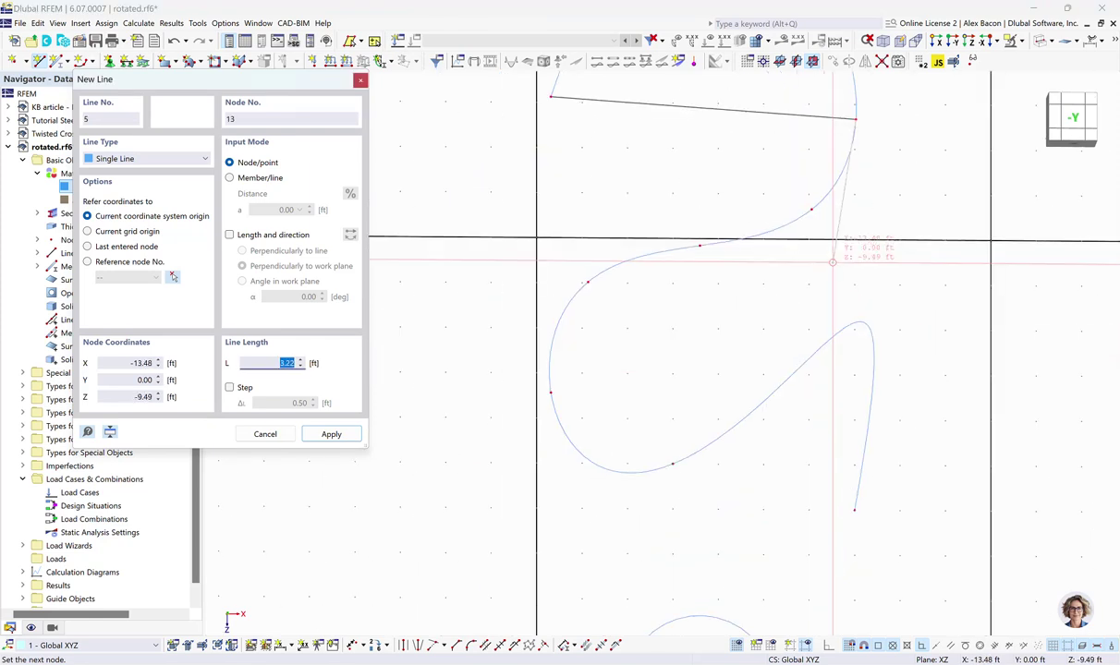
{"action": "left_click", "coordinate": [1039, 43]}
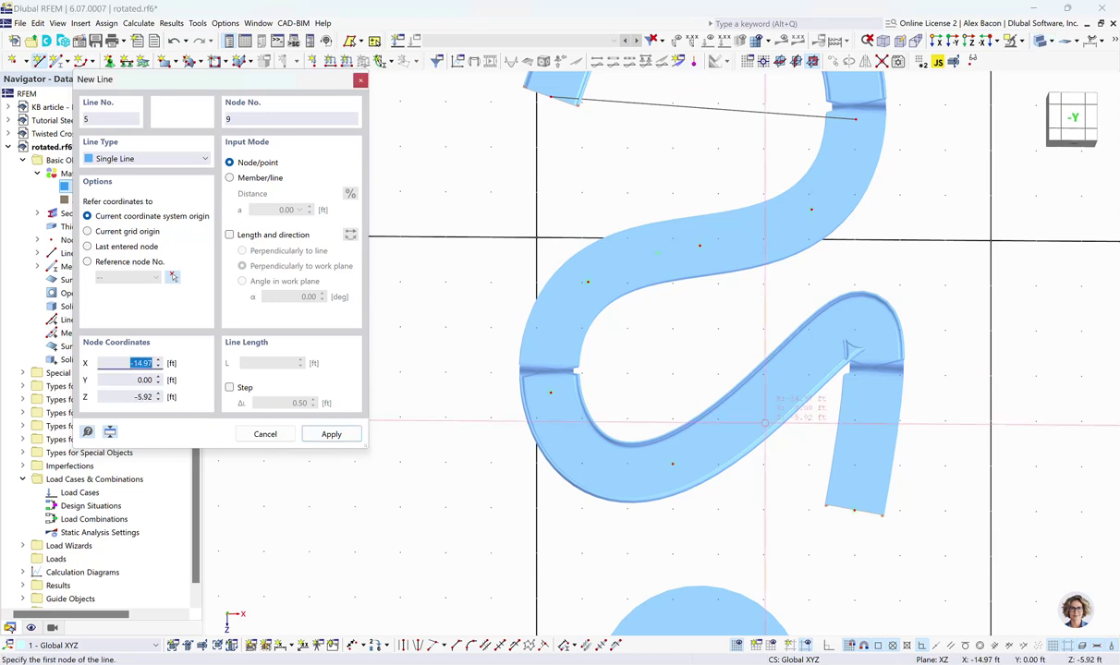
{"action": "key", "text": "Escape"}
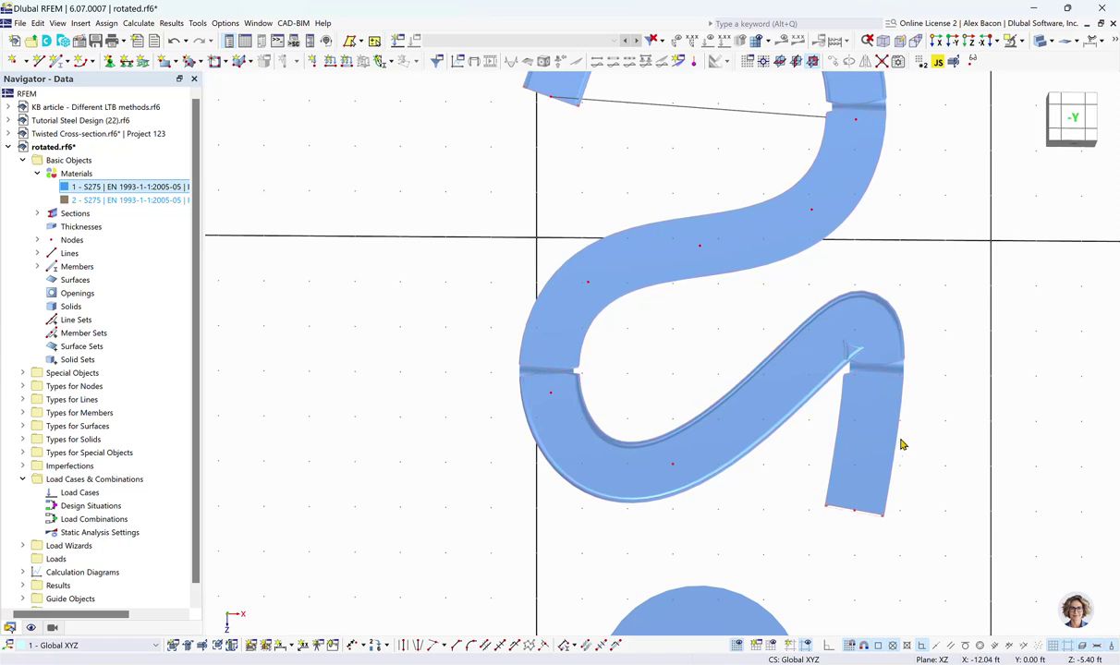
Draw a single line from the node on the curve's lower left bend to its lower end node in wireframe display
{"action": "left_click", "coordinate": [1041, 42]}
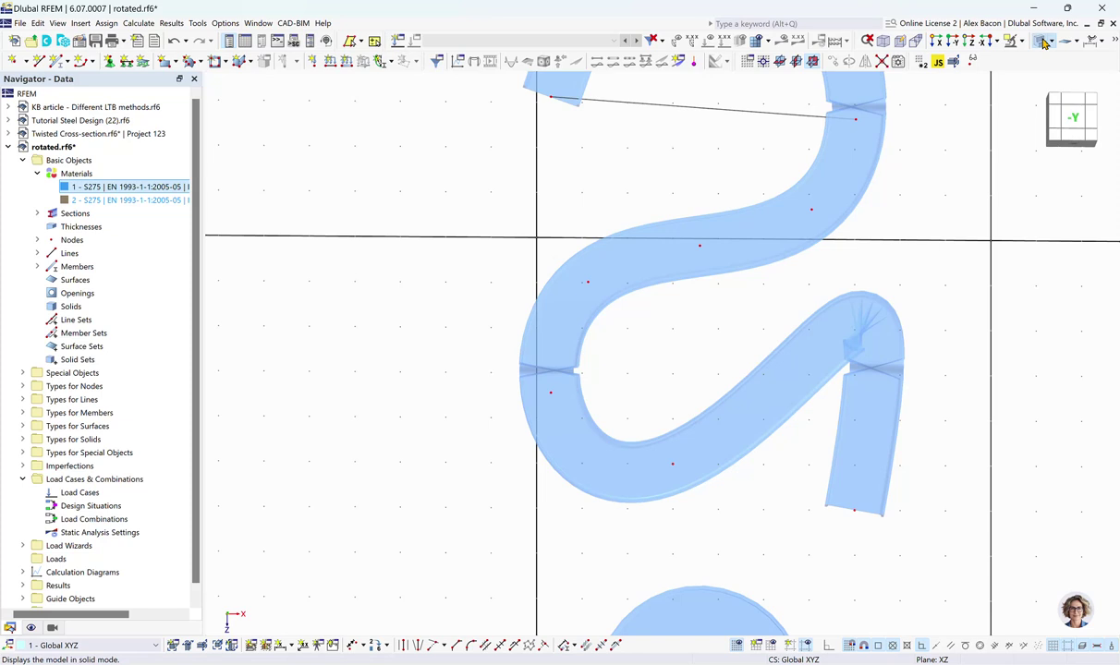
{"action": "left_click", "coordinate": [1041, 41]}
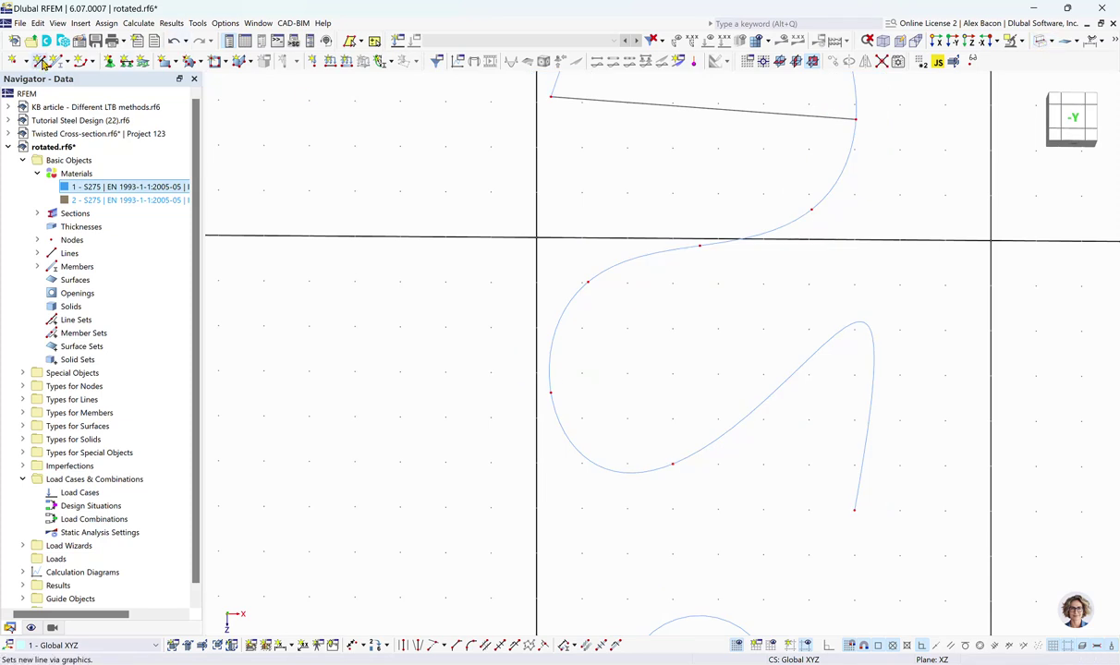
{"action": "left_click", "coordinate": [40, 61]}
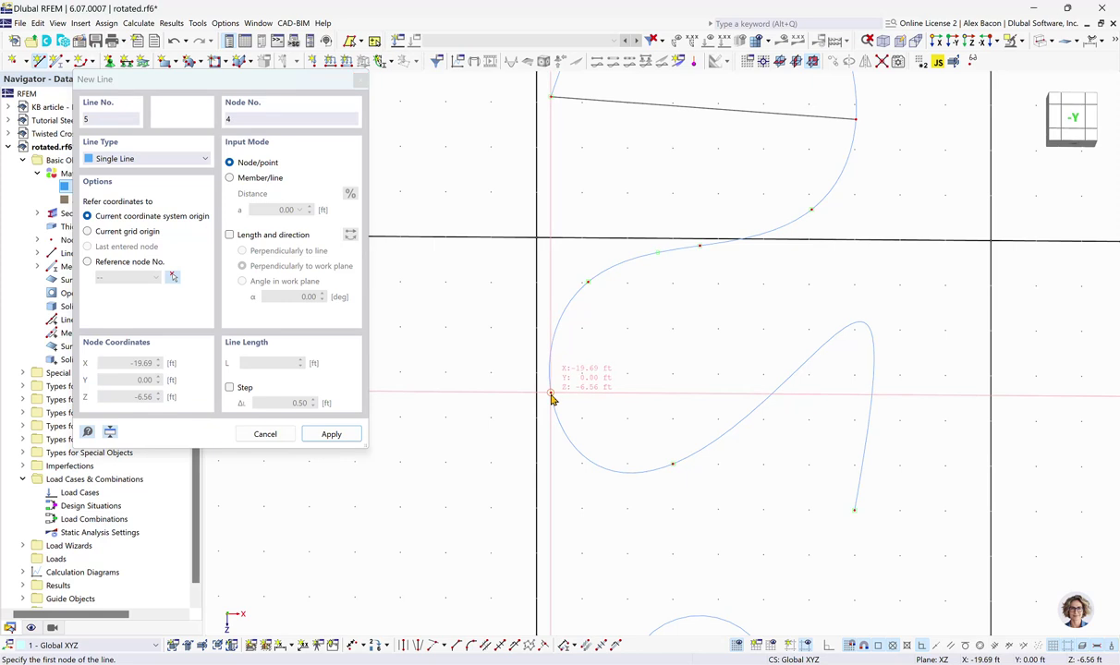
{"action": "left_click", "coordinate": [551, 395]}
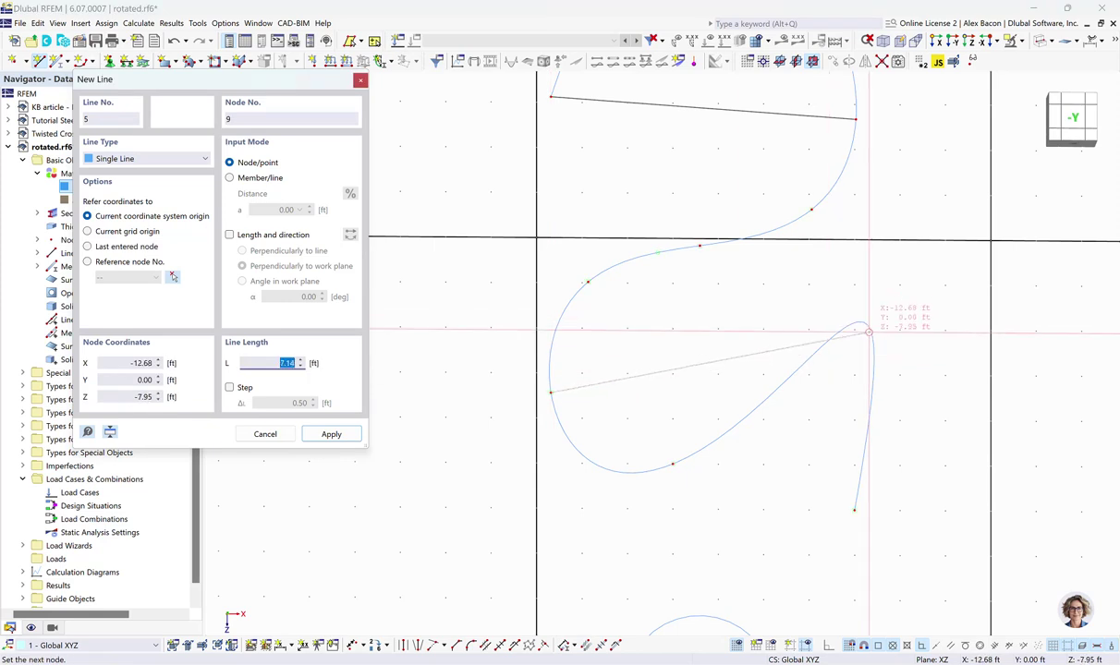
{"action": "left_click", "coordinate": [854, 509]}
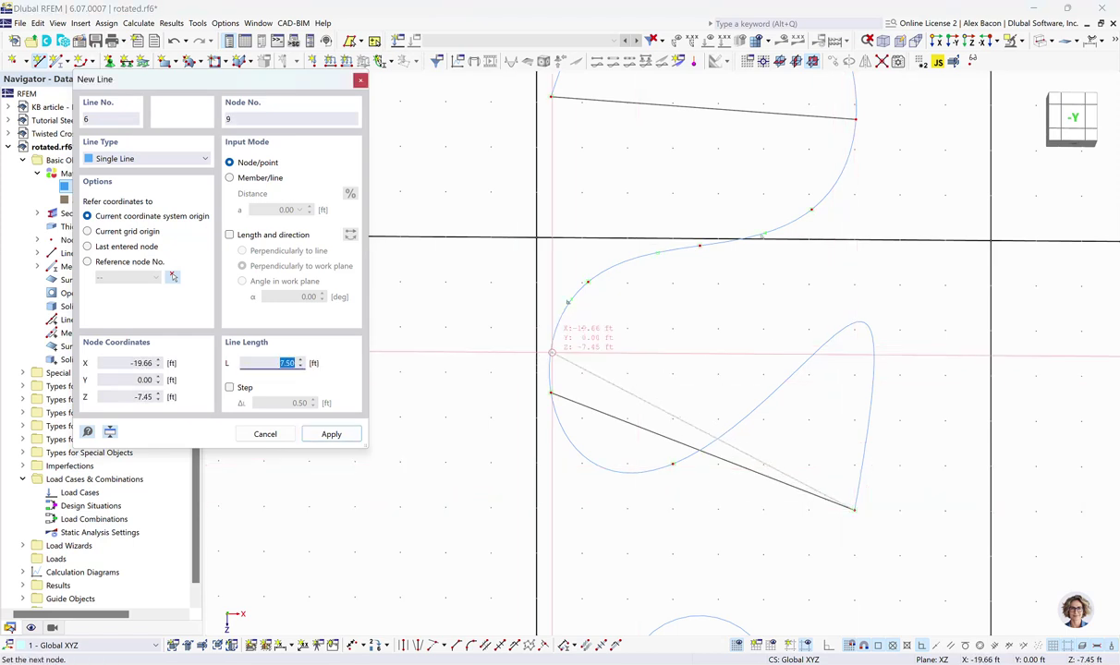
Draw another line between the curve's lower end node and a point above the existing node on the lower left bend
{"action": "left_click", "coordinate": [571, 300]}
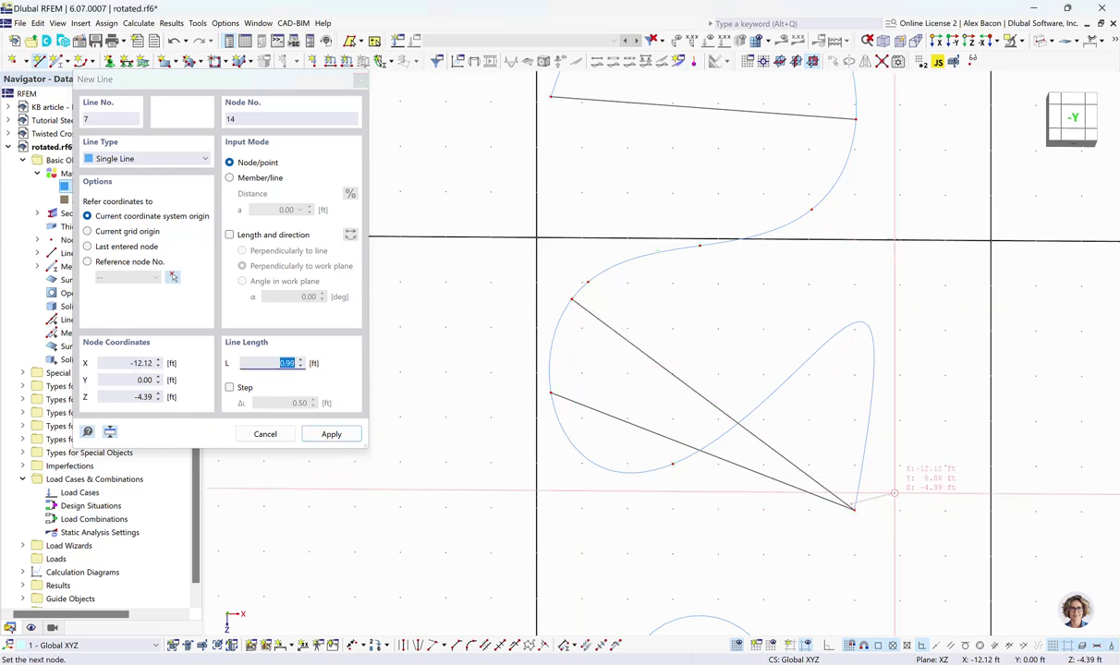
{"action": "left_click", "coordinate": [854, 509]}
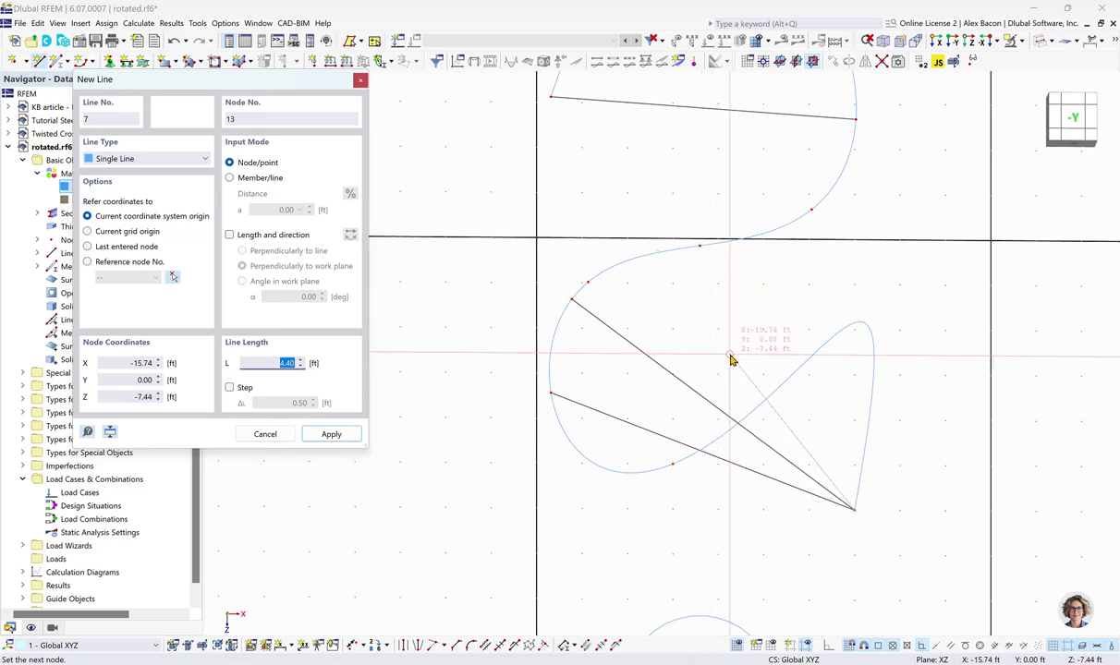
{"action": "key", "text": "Escape"}
{"action": "key", "text": "Escape"}
{"action": "scroll", "coordinate": [800, 266], "scroll_direction": "down", "scroll_amount": 2}
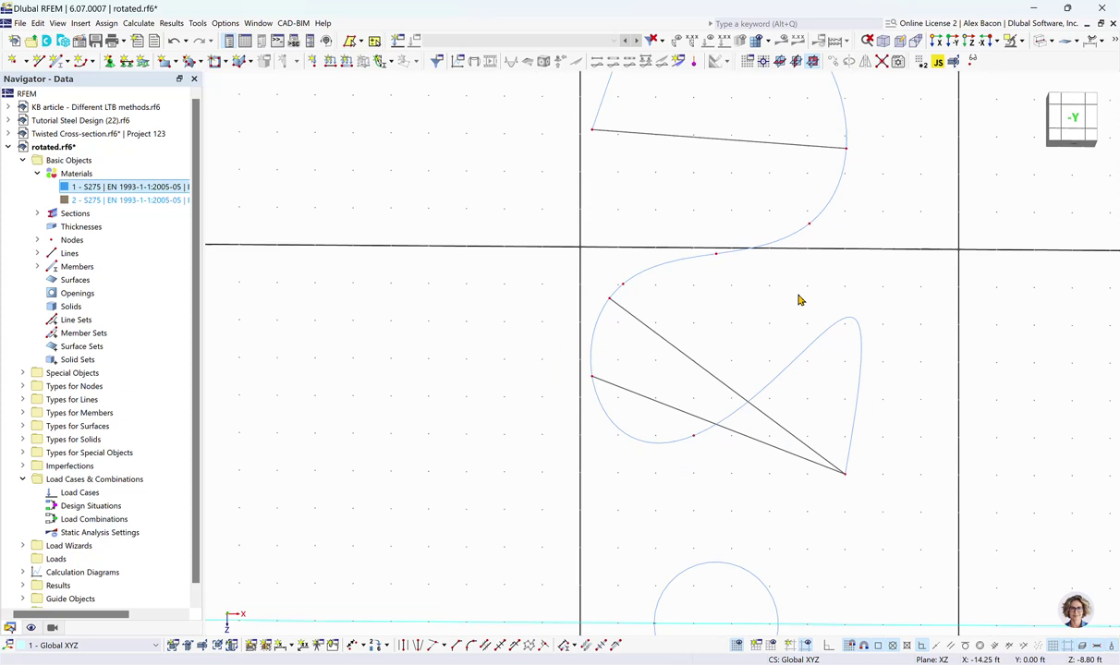
Connect the lines and members across the whole S-shaped member, dividing it where the straight lines meet it
{"action": "middle_click_drag", "start_coordinate": [800, 300], "coordinate": [755, 363]}
{"action": "left_click", "coordinate": [1040, 42]}
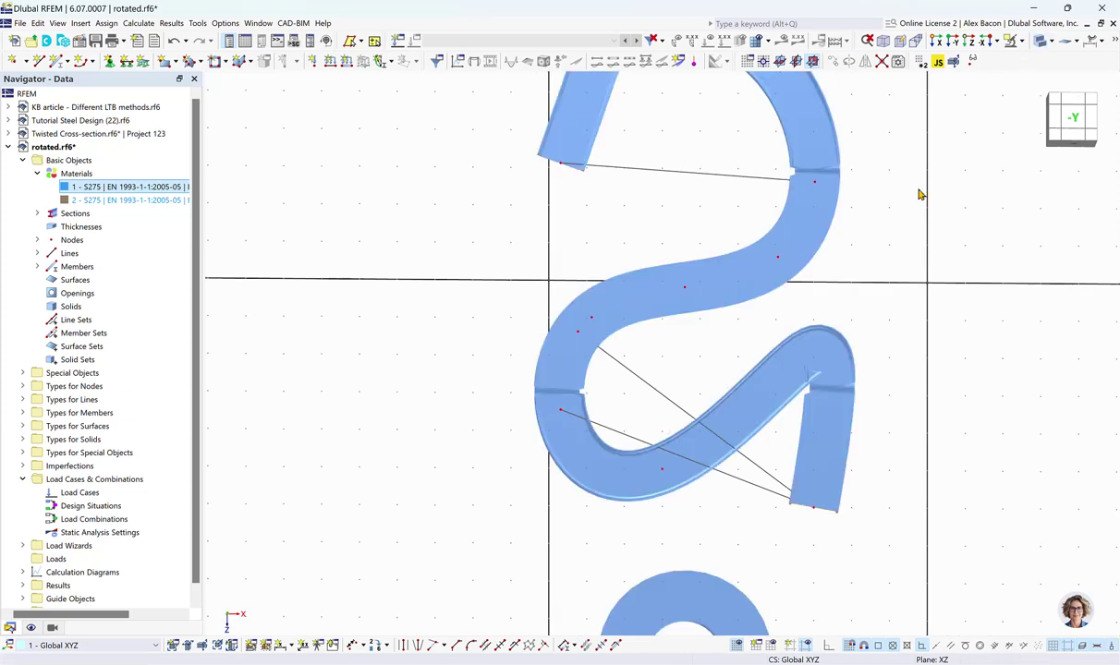
{"action": "scroll", "coordinate": [879, 232], "scroll_direction": "down", "scroll_amount": 3}
{"action": "scroll", "coordinate": [811, 289], "scroll_direction": "up", "scroll_amount": 2}
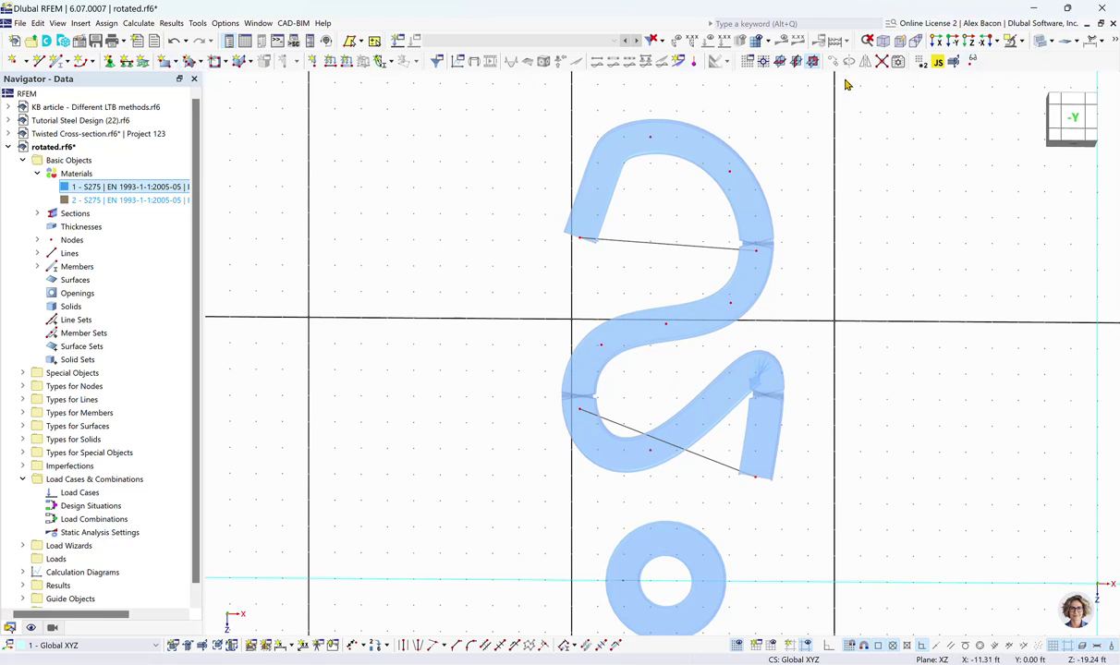
{"action": "left_click_drag", "start_coordinate": [883, 85], "coordinate": [472, 519]}
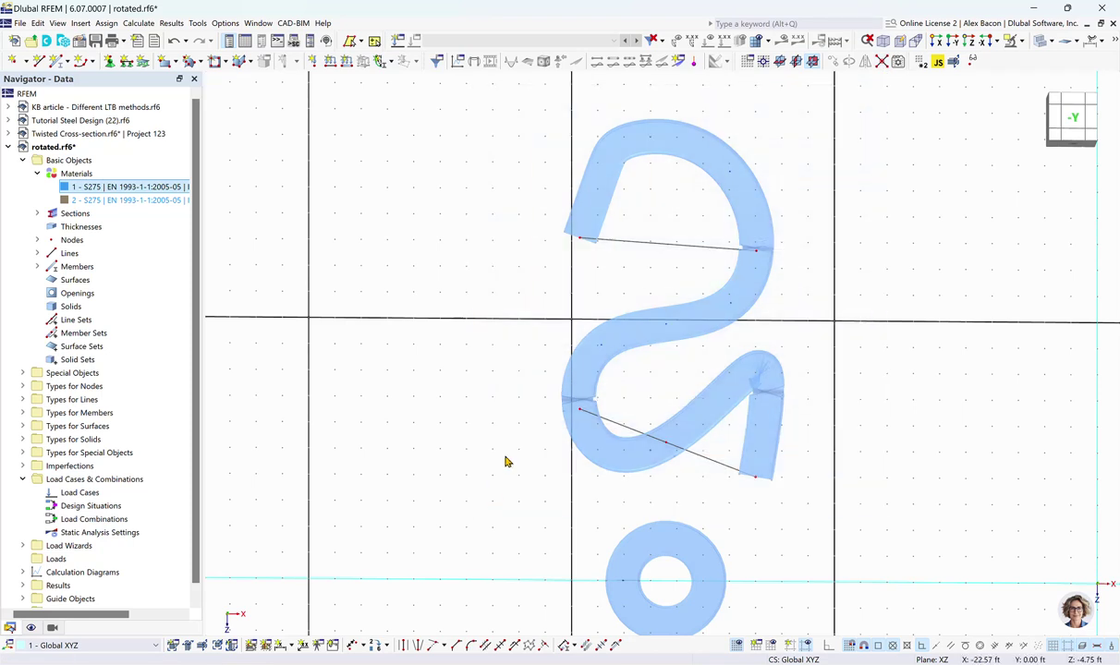
{"action": "scroll", "coordinate": [507, 461], "scroll_direction": "up", "scroll_amount": 1}
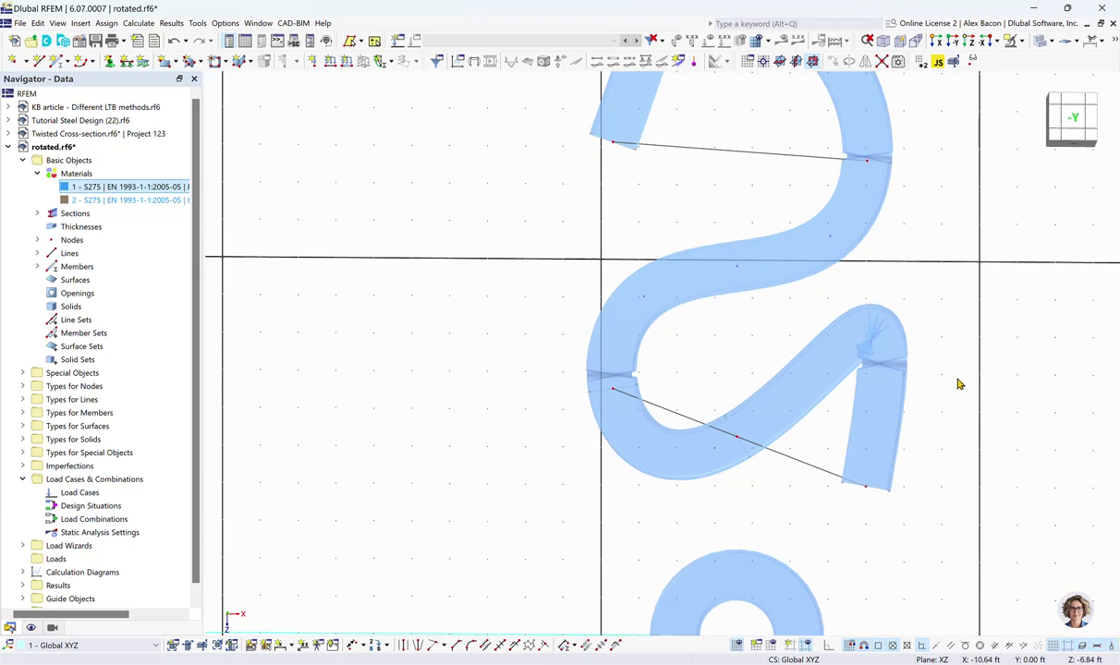
{"action": "scroll", "coordinate": [753, 305], "scroll_direction": "down", "scroll_amount": 1}
{"action": "middle_click_drag", "start_coordinate": [742, 338], "coordinate": [660, 382]}
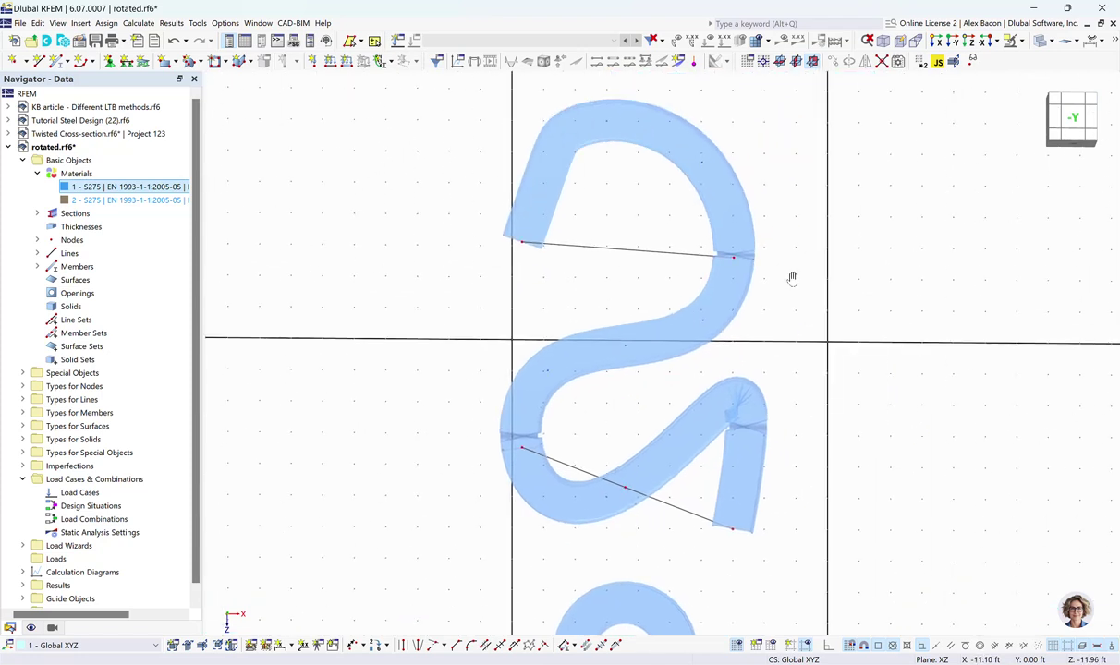
{"action": "middle_click_drag", "start_coordinate": [792, 277], "coordinate": [782, 305], "text": "ctrl"}
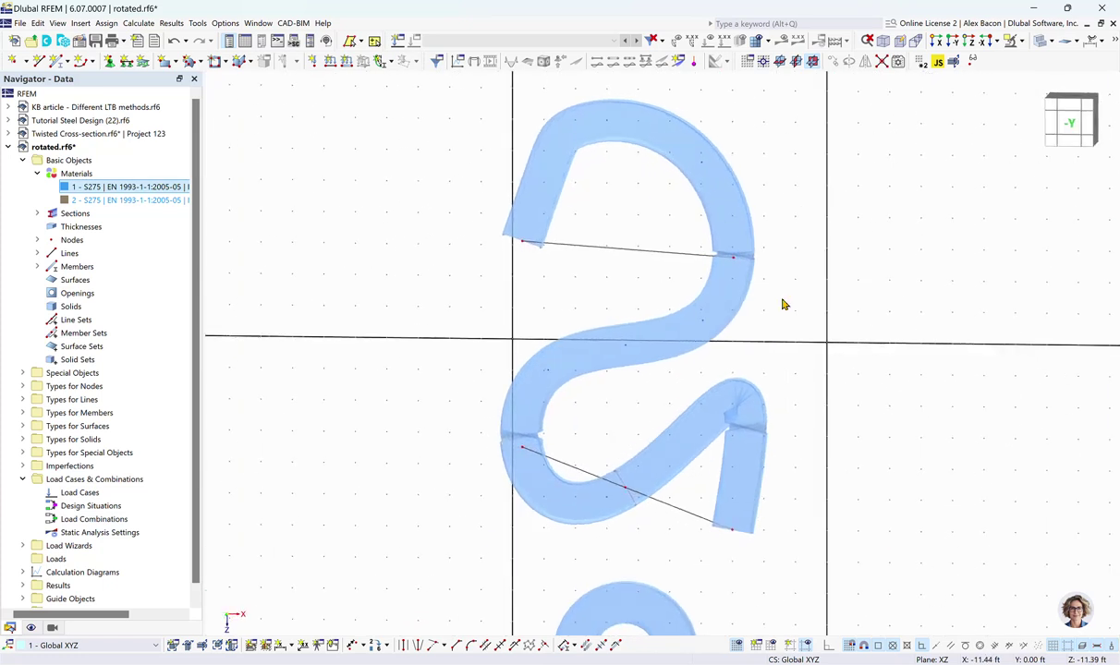
Set the upper curved member's rotation type to Inside (non-straight member) in the x-z plane
{"action": "double_click", "coordinate": [725, 209]}
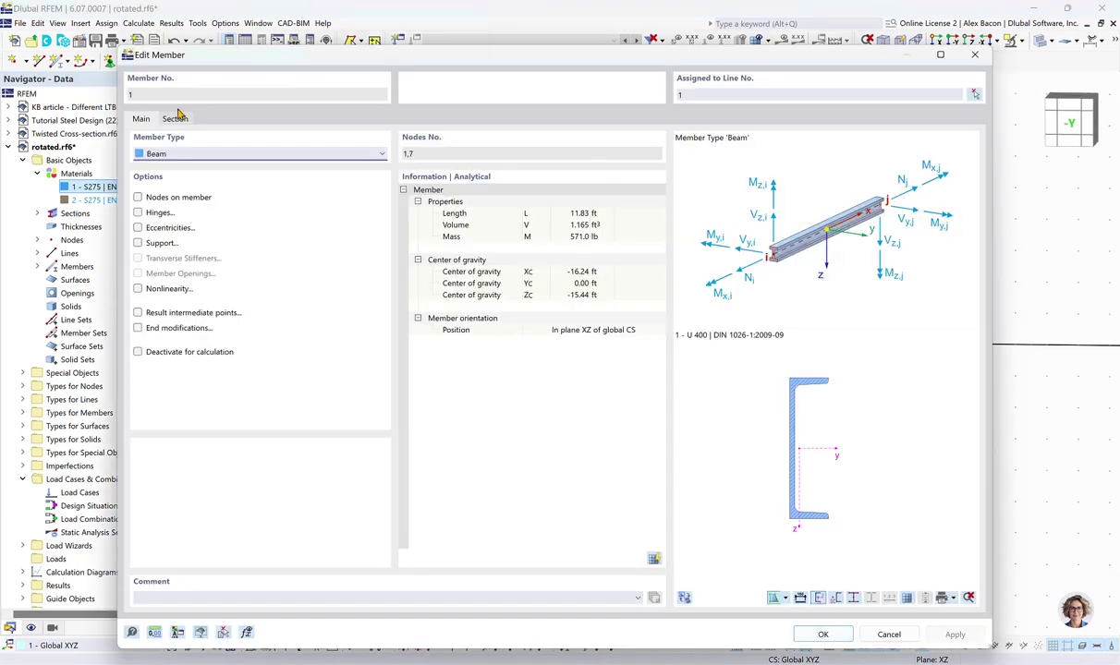
{"action": "left_click", "coordinate": [176, 119]}
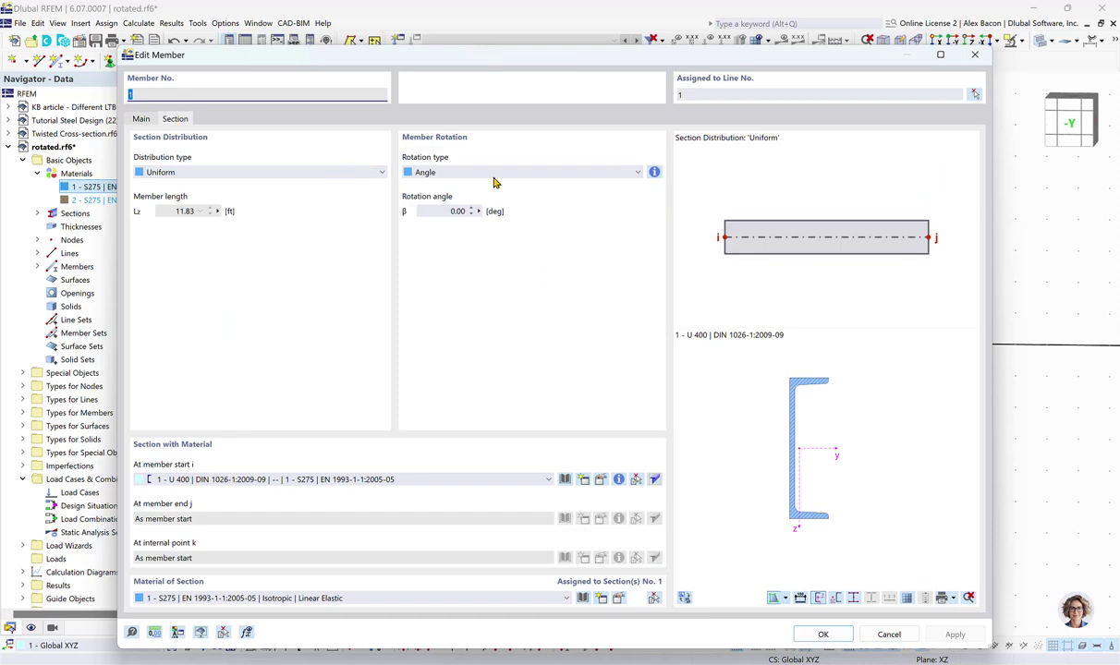
{"action": "left_click", "coordinate": [494, 174]}
{"action": "left_click", "coordinate": [466, 211]}
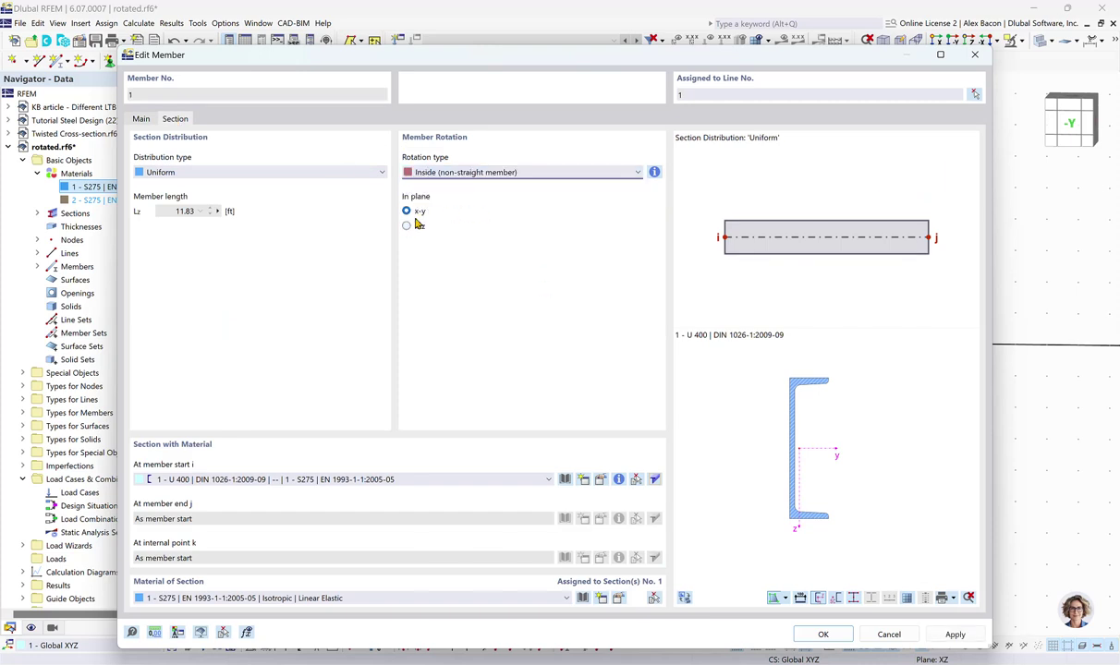
{"action": "left_click", "coordinate": [823, 634]}
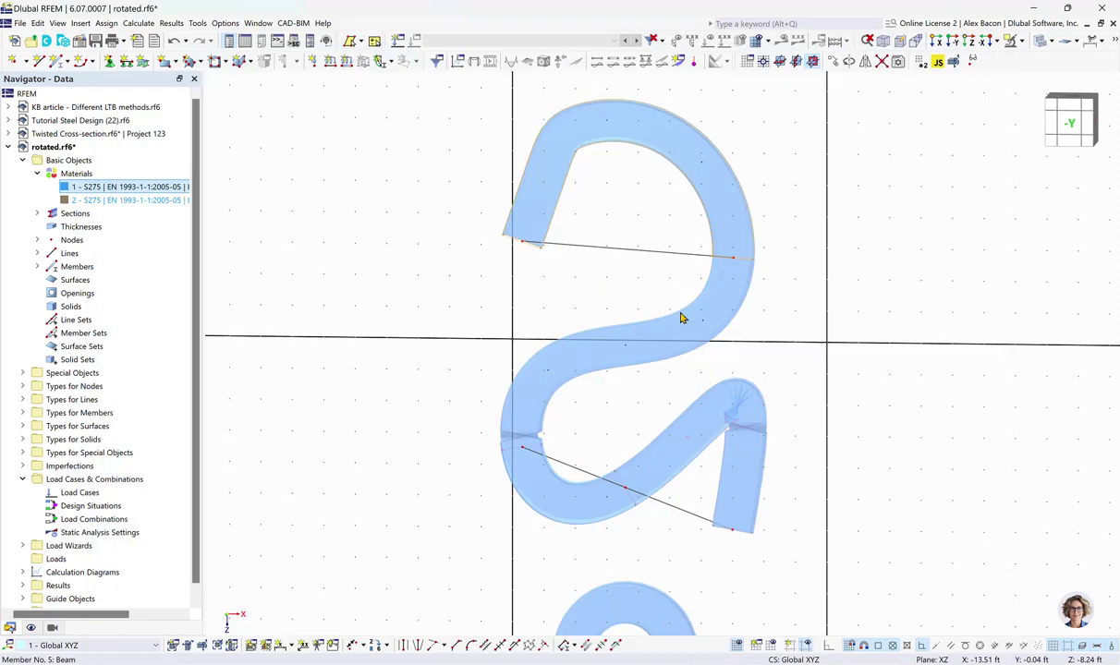
Set the middle curved member's rotation type to Inside (non-straight member) in the x-z plane
{"action": "scroll", "coordinate": [750, 317], "scroll_direction": "down", "scroll_amount": 3}
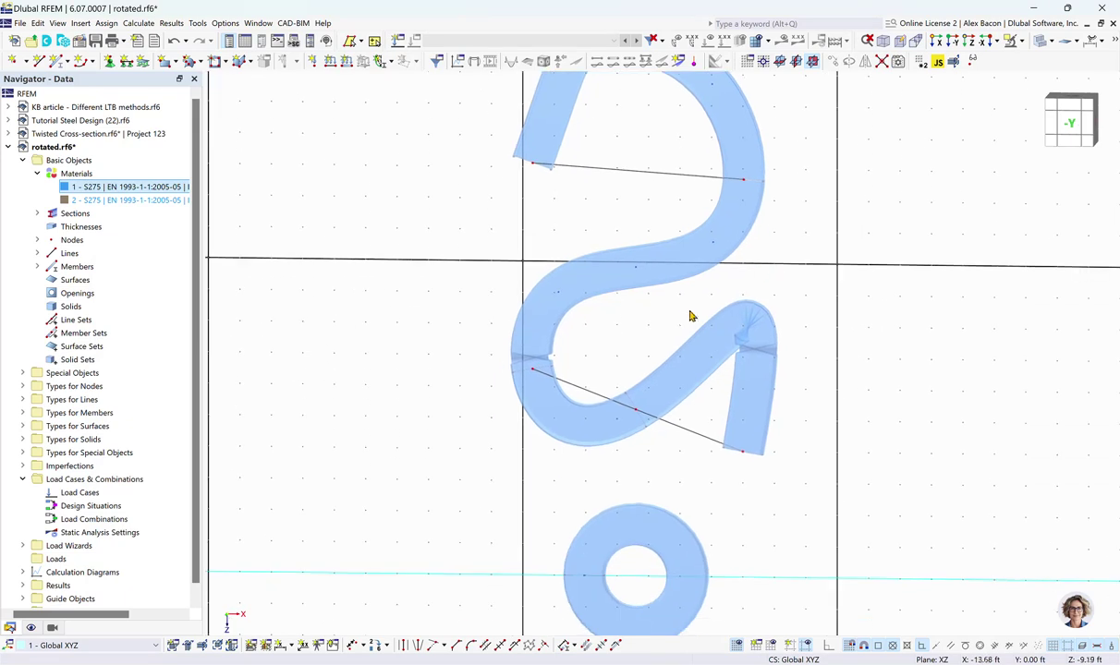
{"action": "double_click", "coordinate": [548, 320]}
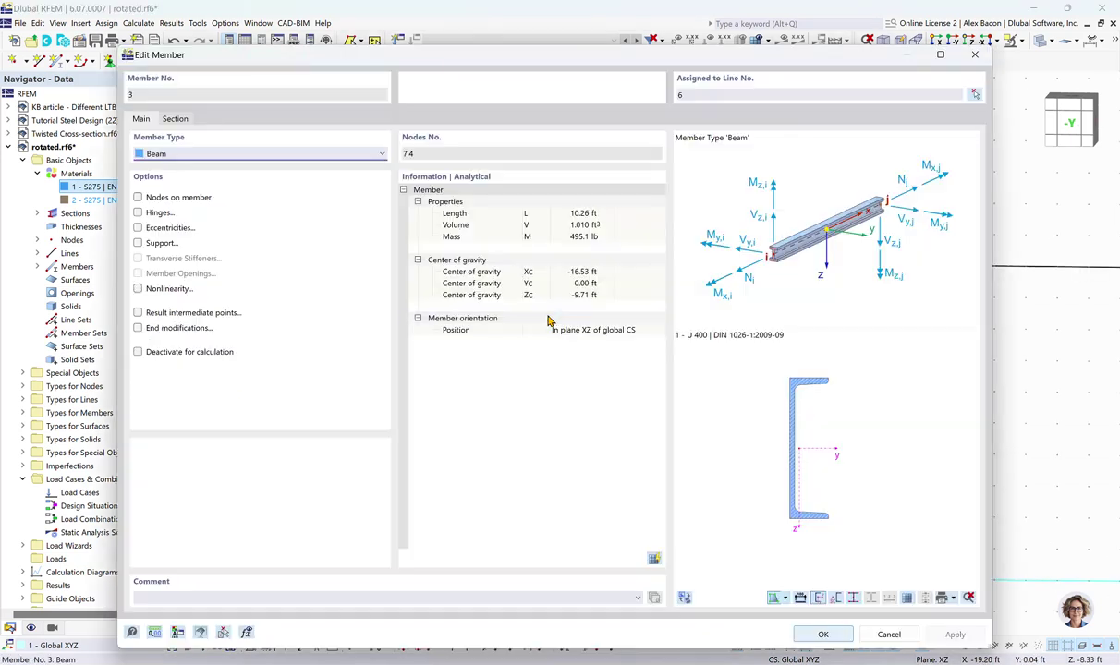
{"action": "left_click", "coordinate": [176, 119]}
{"action": "left_click", "coordinate": [467, 174]}
{"action": "left_click", "coordinate": [453, 209]}
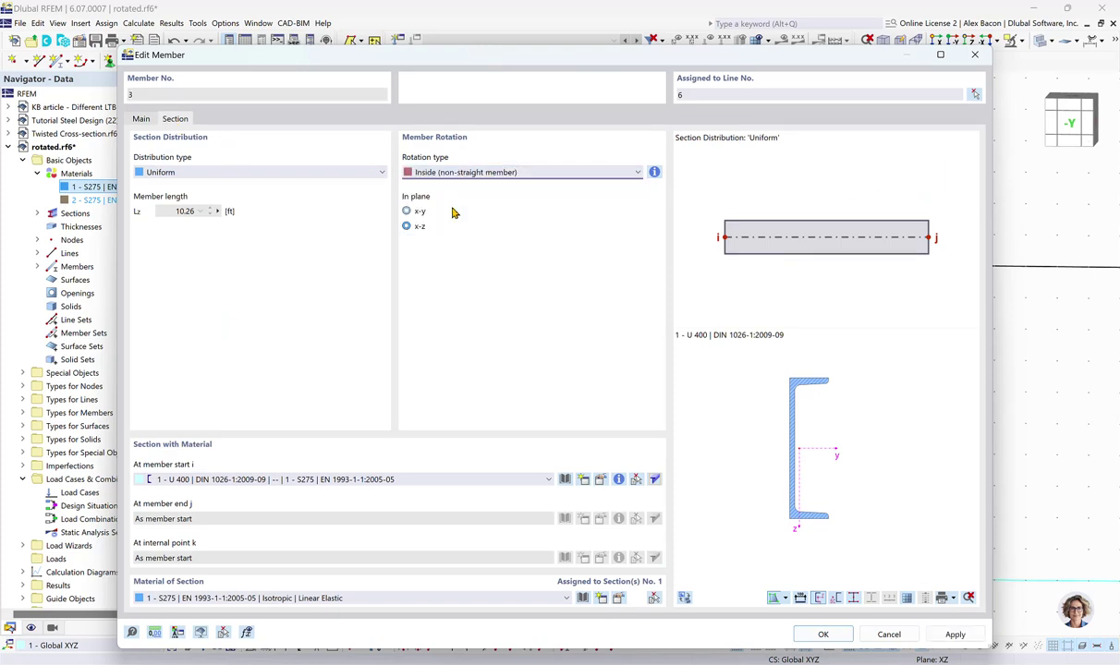
{"action": "left_click", "coordinate": [413, 227]}
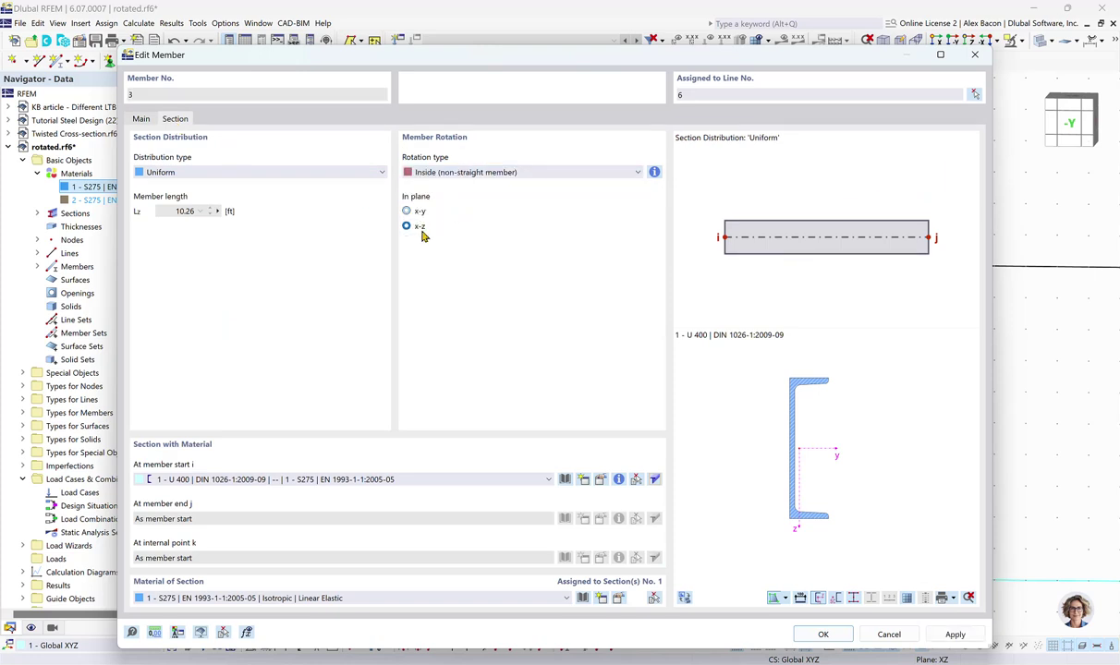
{"action": "left_click", "coordinate": [818, 634]}
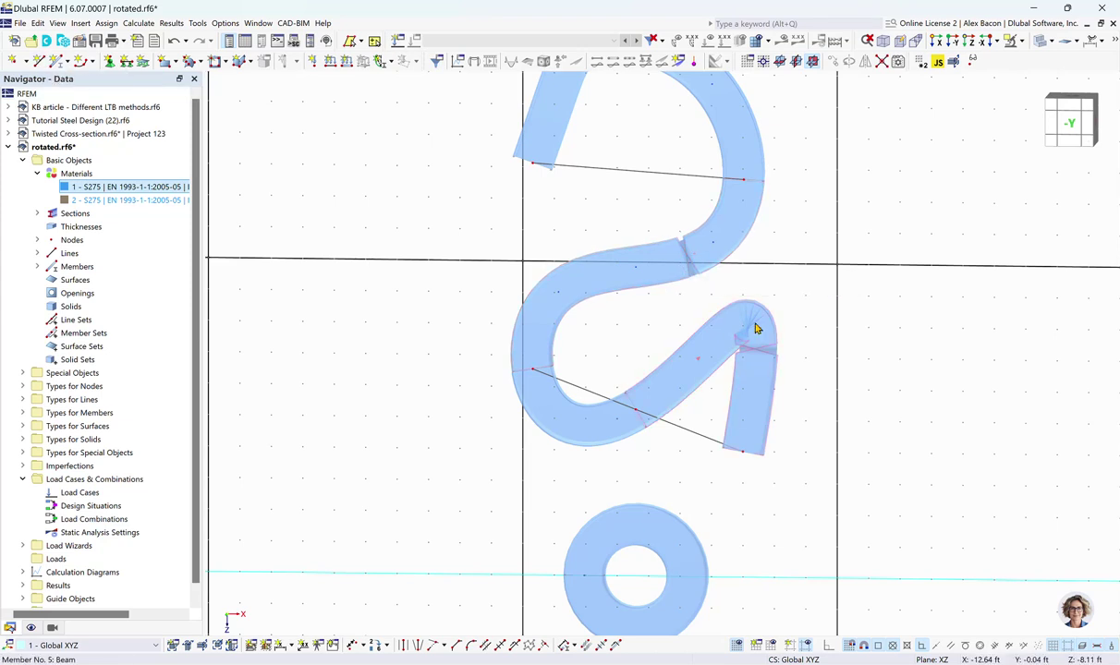
Place a node on the curve near the lower right crest, at about X -12.99 ft, Z -8.16 ft, using wireframe display
{"action": "left_click", "coordinate": [1038, 42]}
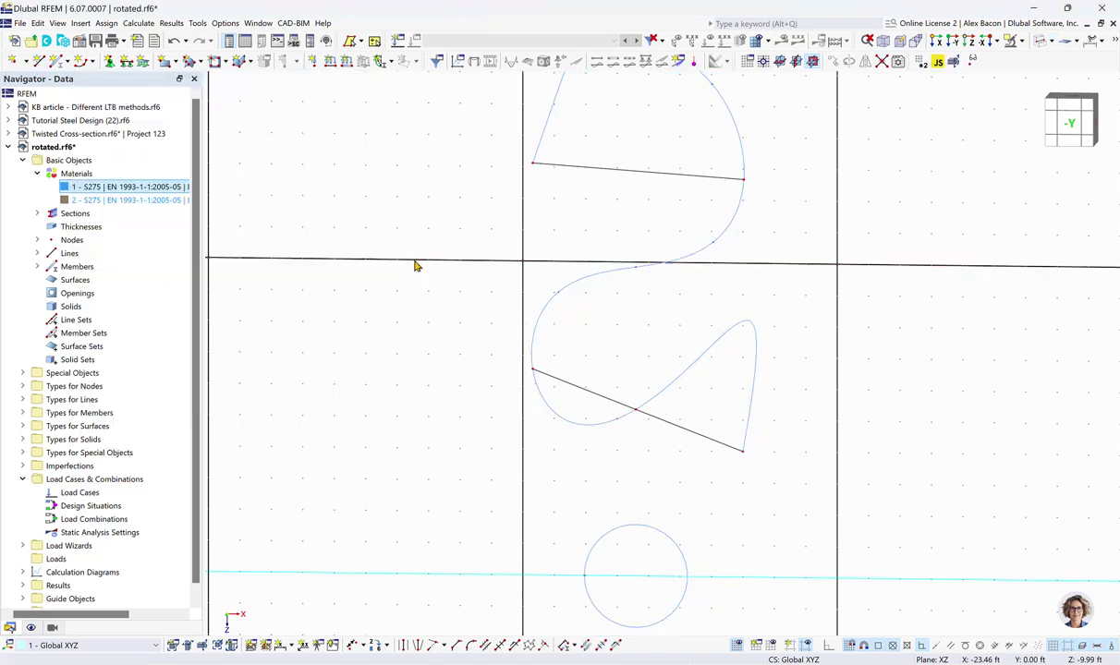
{"action": "left_click", "coordinate": [15, 62]}
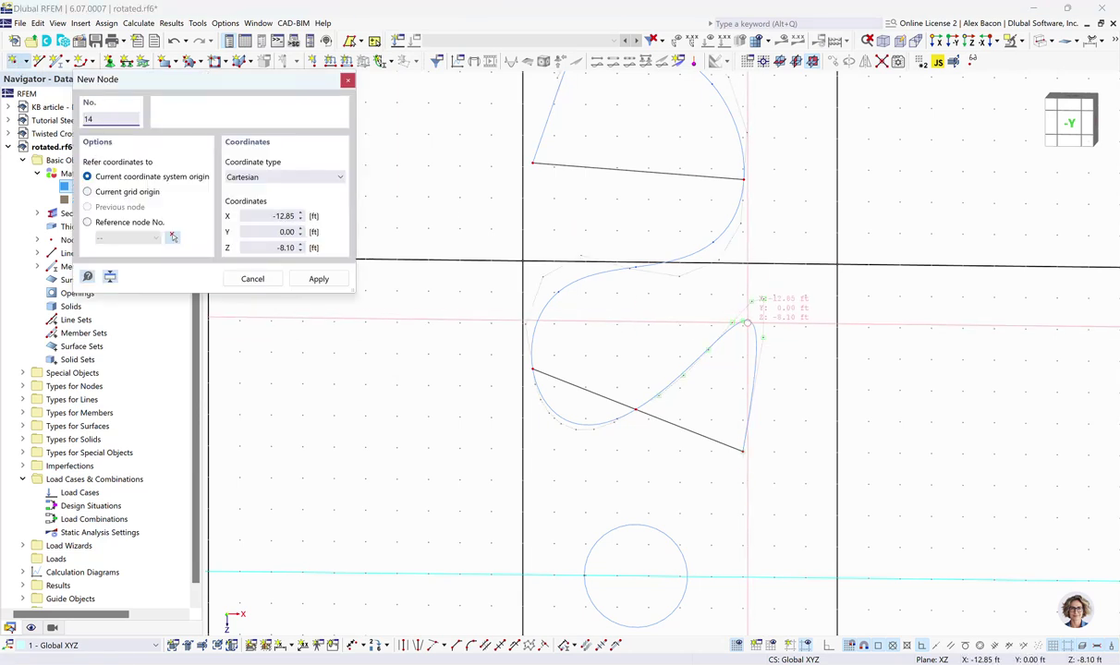
{"action": "scroll", "coordinate": [742, 321], "scroll_direction": "up", "scroll_amount": 5}
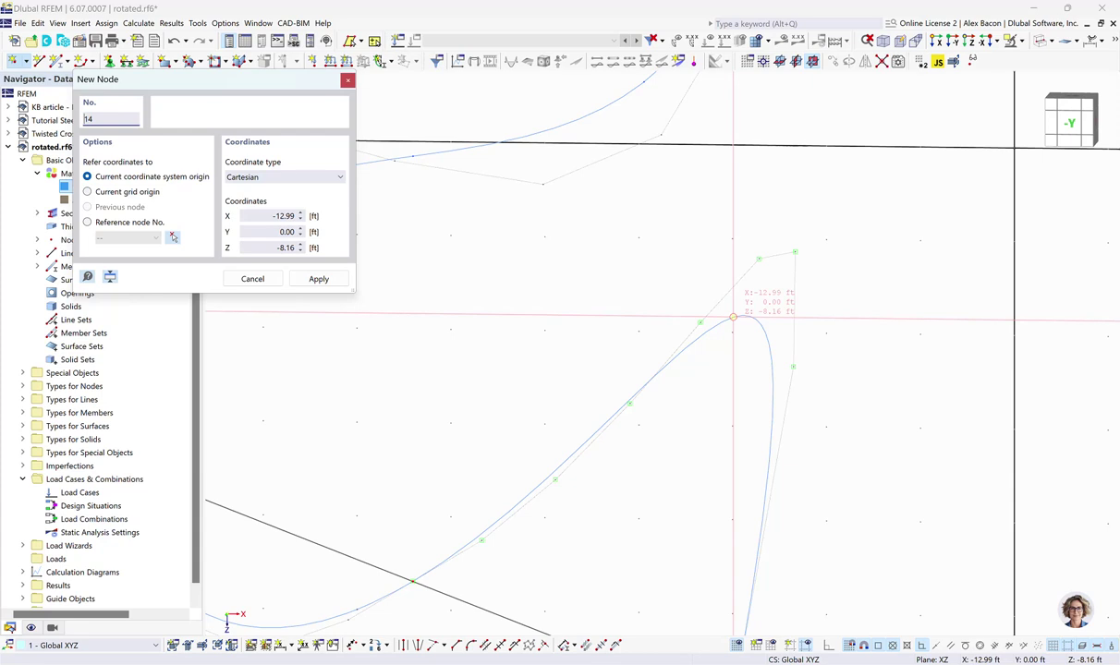
{"action": "left_click", "coordinate": [732, 317]}
{"action": "scroll", "coordinate": [786, 322], "scroll_direction": "down", "scroll_amount": 3}
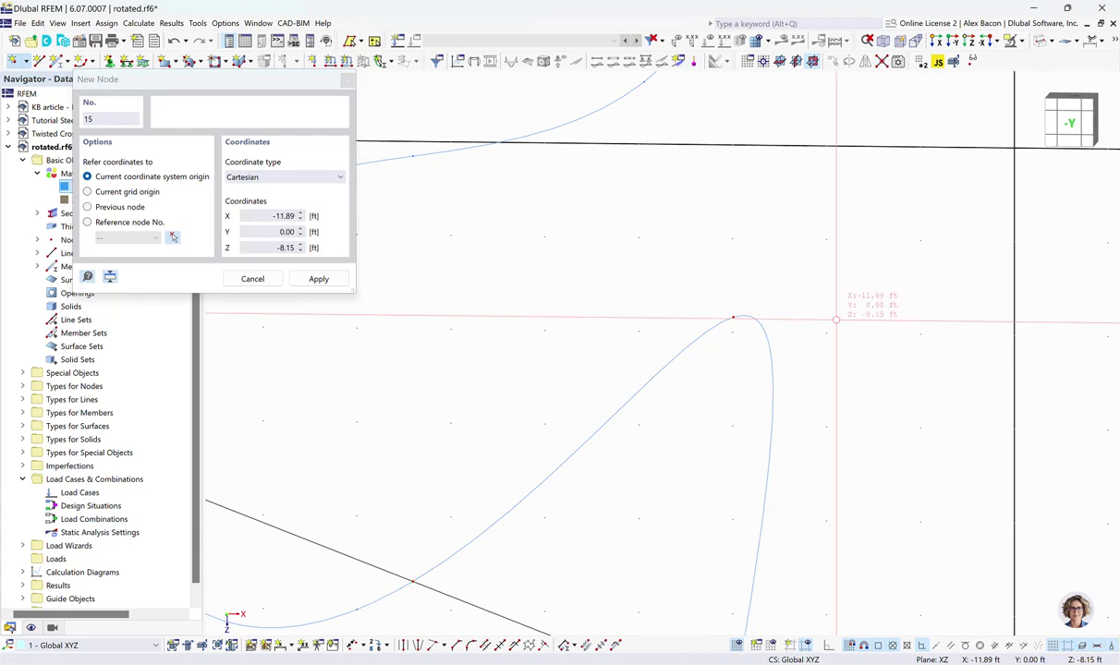
{"action": "key", "text": "Escape"}
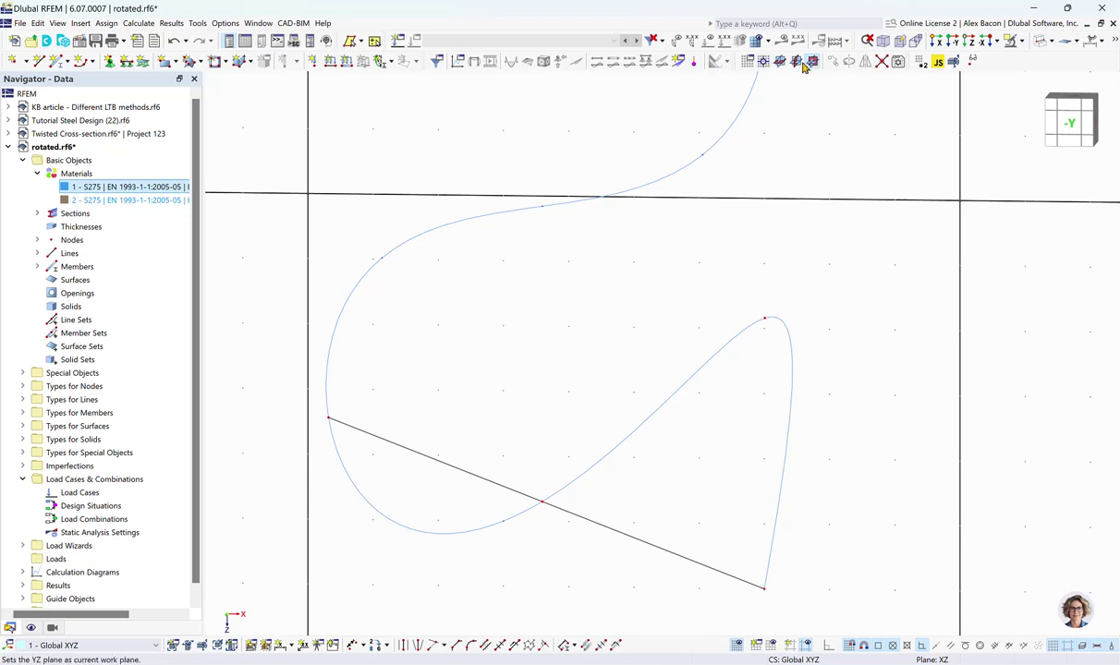
Divide the lower right curved member at the node on its crest and return to solid display
{"action": "left_click_drag", "start_coordinate": [843, 223], "coordinate": [725, 367]}
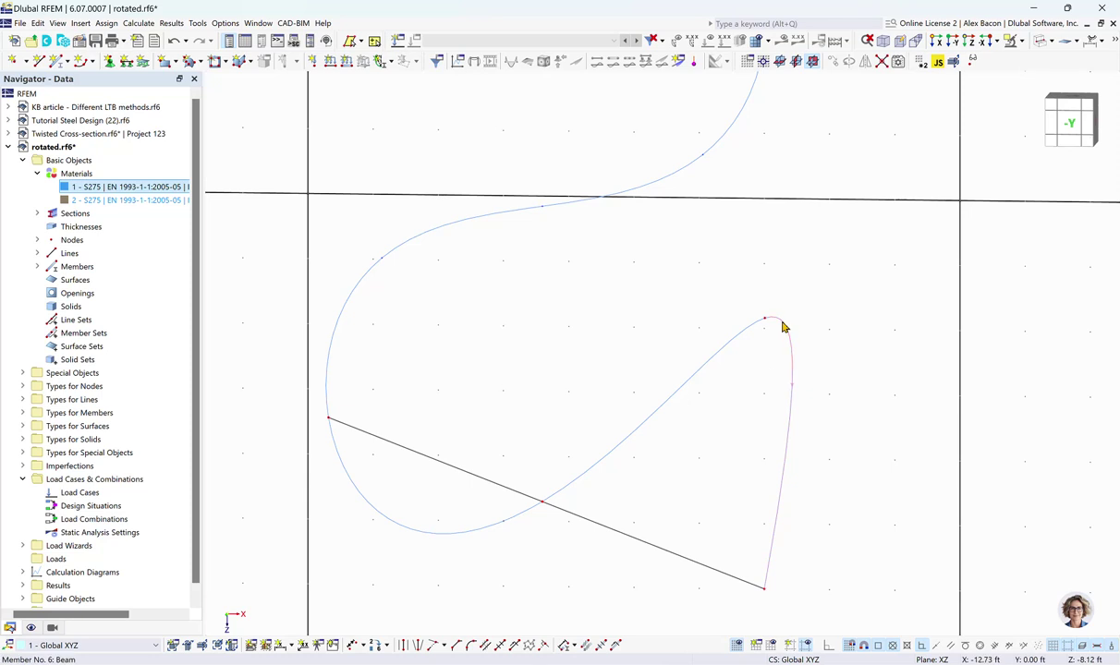
{"action": "scroll", "coordinate": [782, 326], "scroll_direction": "down", "scroll_amount": 2}
{"action": "left_click", "coordinate": [1041, 40]}
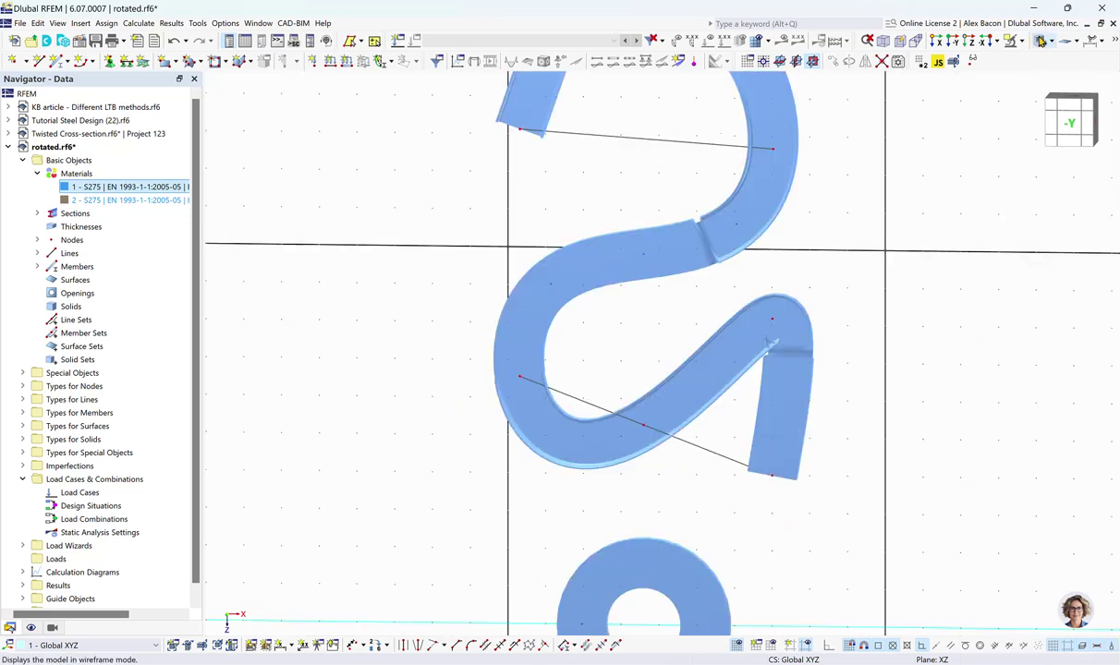
Set the rotation type of the member between the crest node and the lower end to Inside (non-straight member) in the x-z plane
{"action": "double_click", "coordinate": [803, 331]}
{"action": "left_click", "coordinate": [184, 120]}
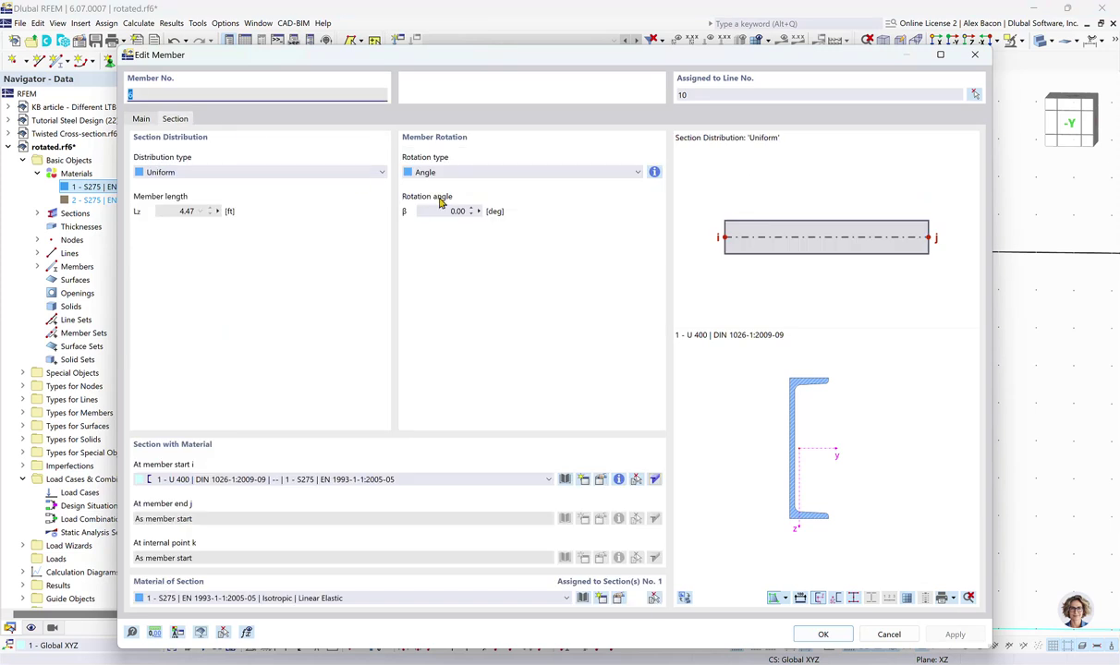
{"action": "left_click", "coordinate": [450, 175]}
{"action": "left_click", "coordinate": [457, 208]}
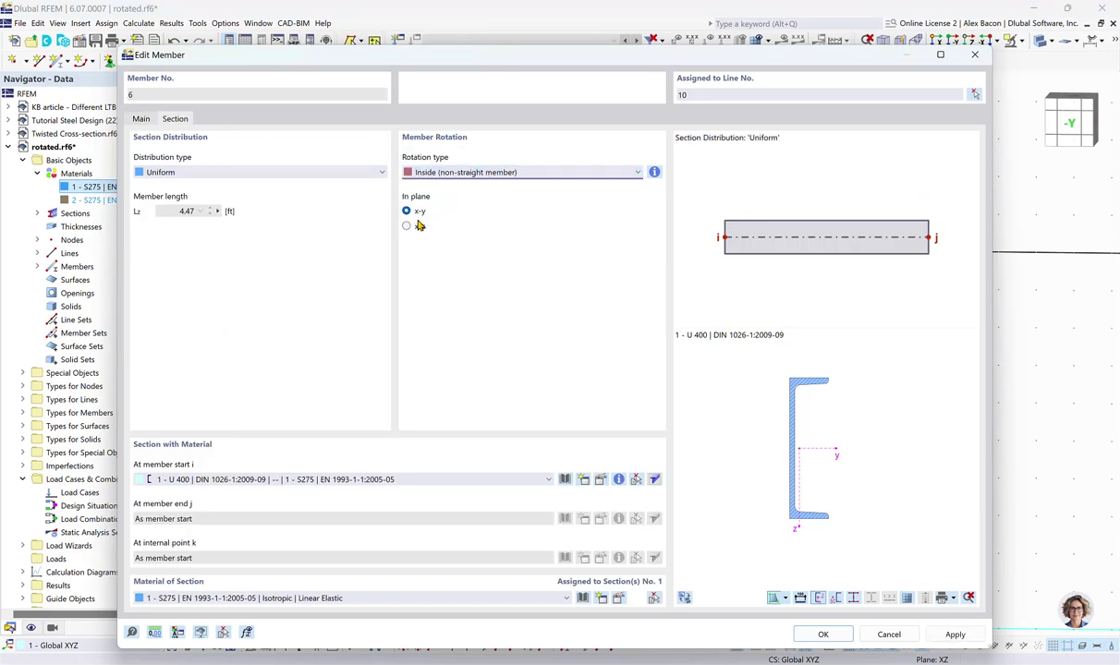
{"action": "left_click", "coordinate": [823, 635]}
{"action": "scroll", "coordinate": [813, 343], "scroll_direction": "up", "scroll_amount": 3}
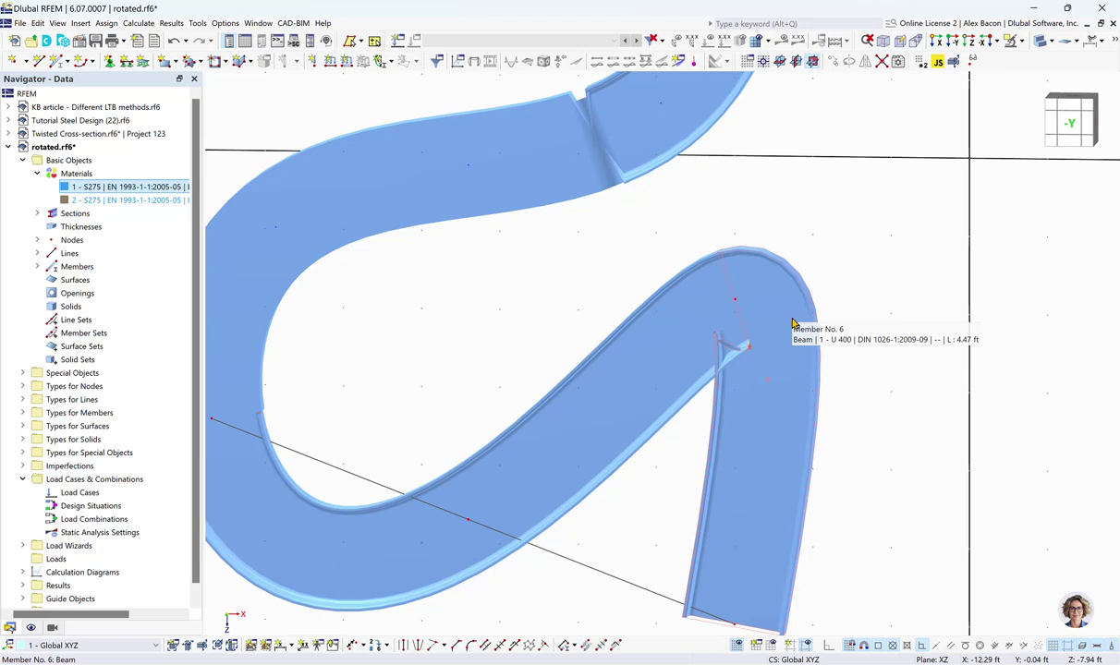
{"action": "scroll", "coordinate": [793, 323], "scroll_direction": "down", "scroll_amount": 3}
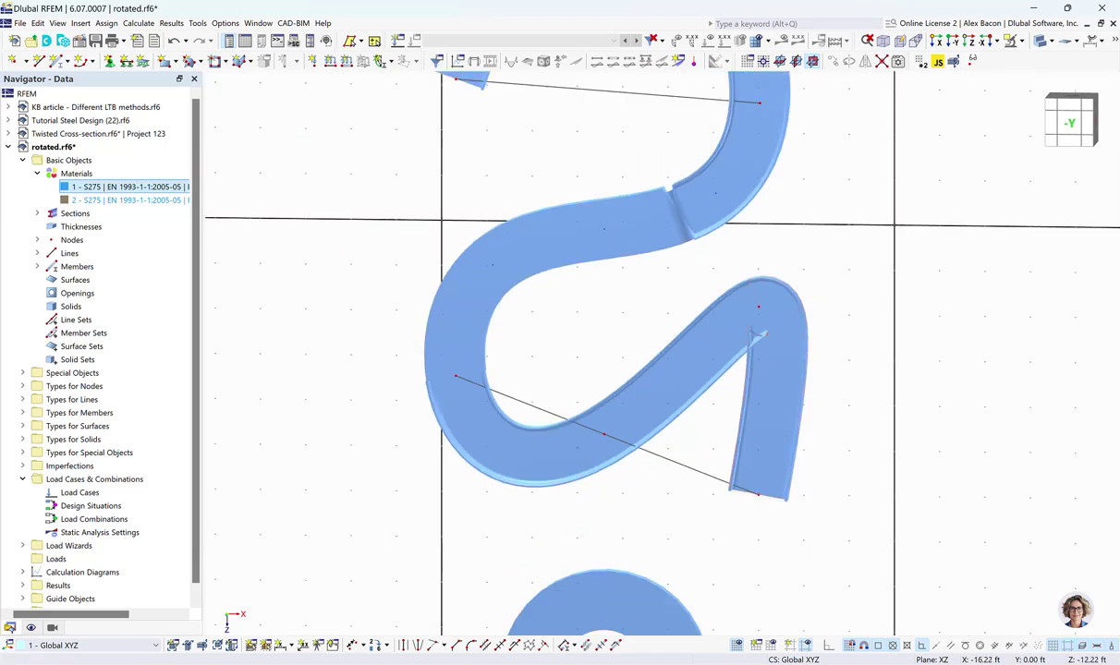
Replace the straight line to the lower end node with one from the lower left bend's node to the curve just below its right crest
{"action": "scroll", "coordinate": [612, 251], "scroll_direction": "down", "scroll_amount": 1}
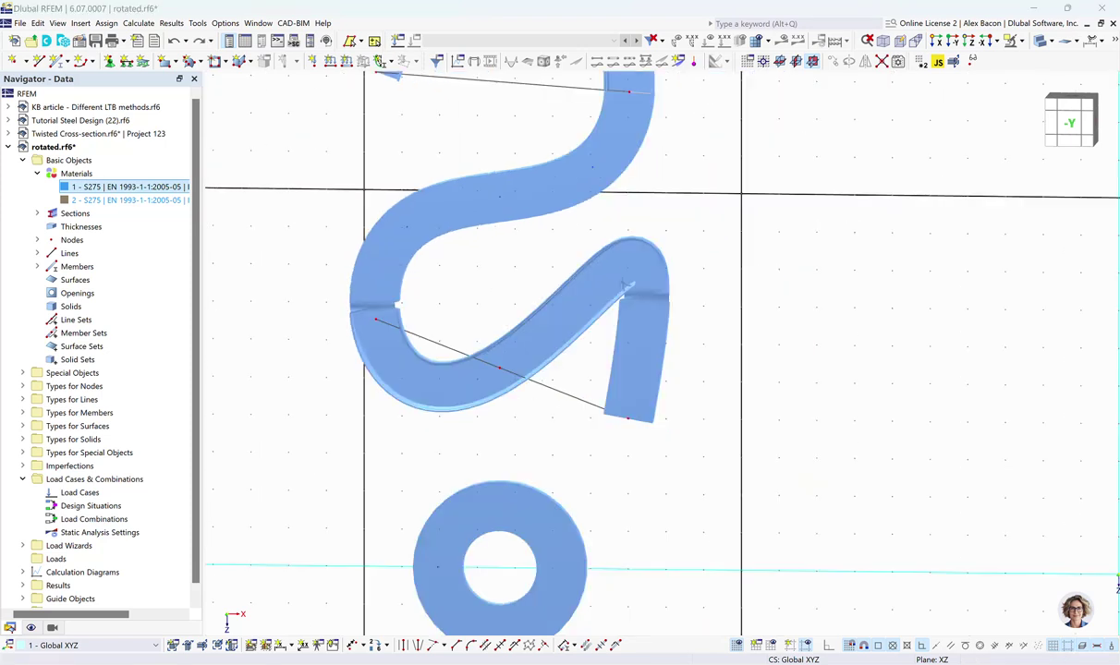
{"action": "left_click", "coordinate": [555, 393]}
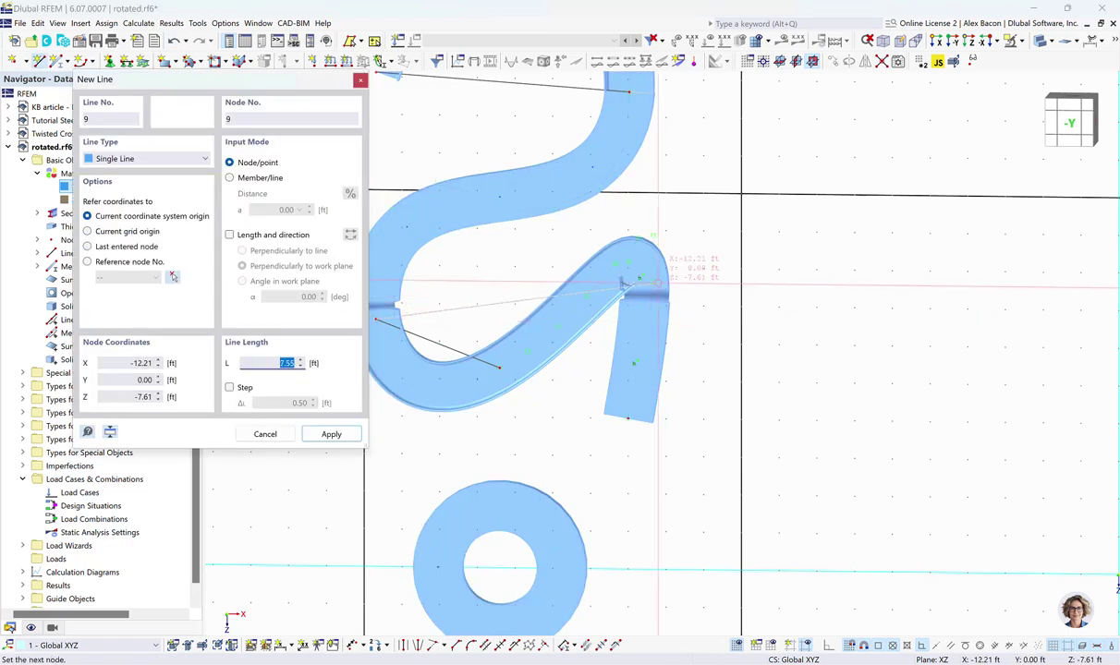
{"action": "left_click", "coordinate": [643, 278]}
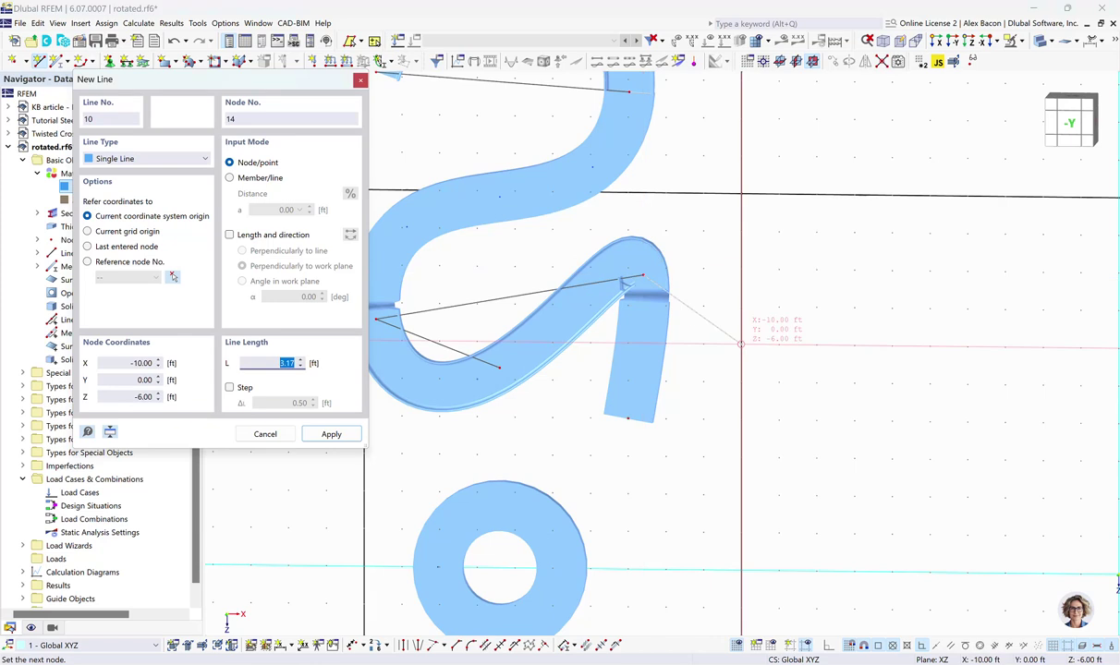
{"action": "key", "text": "Escape"}
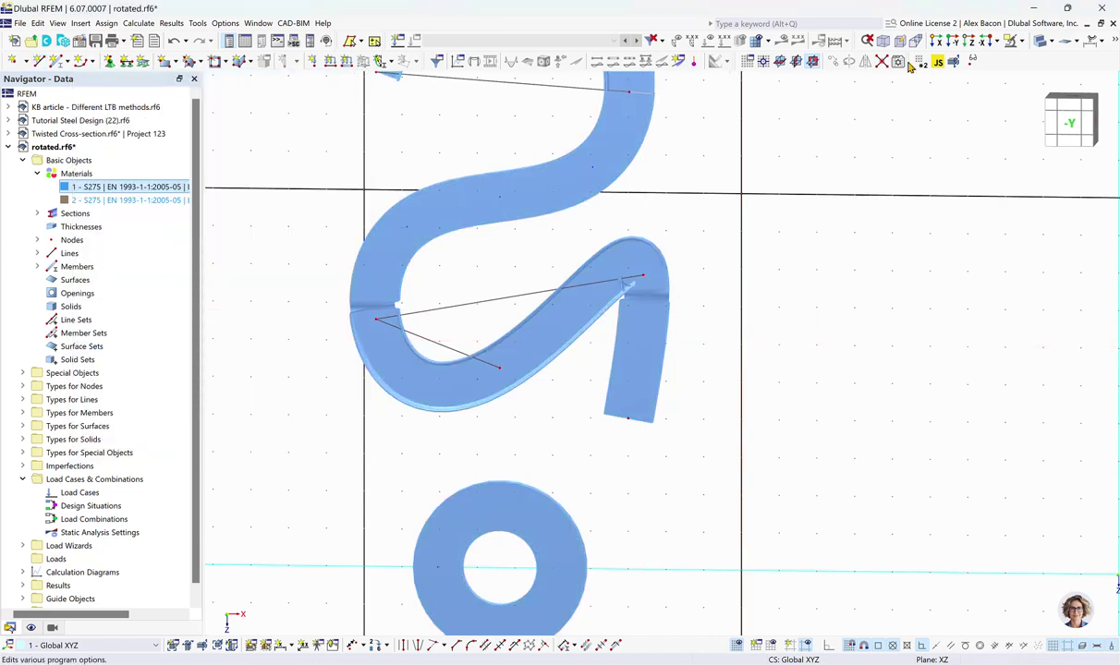
Divide the curve at the new line's end and set the lower right member's rotation type to Inside (non-straight member) in the x-z plane
{"action": "left_click_drag", "start_coordinate": [725, 232], "coordinate": [607, 310]}
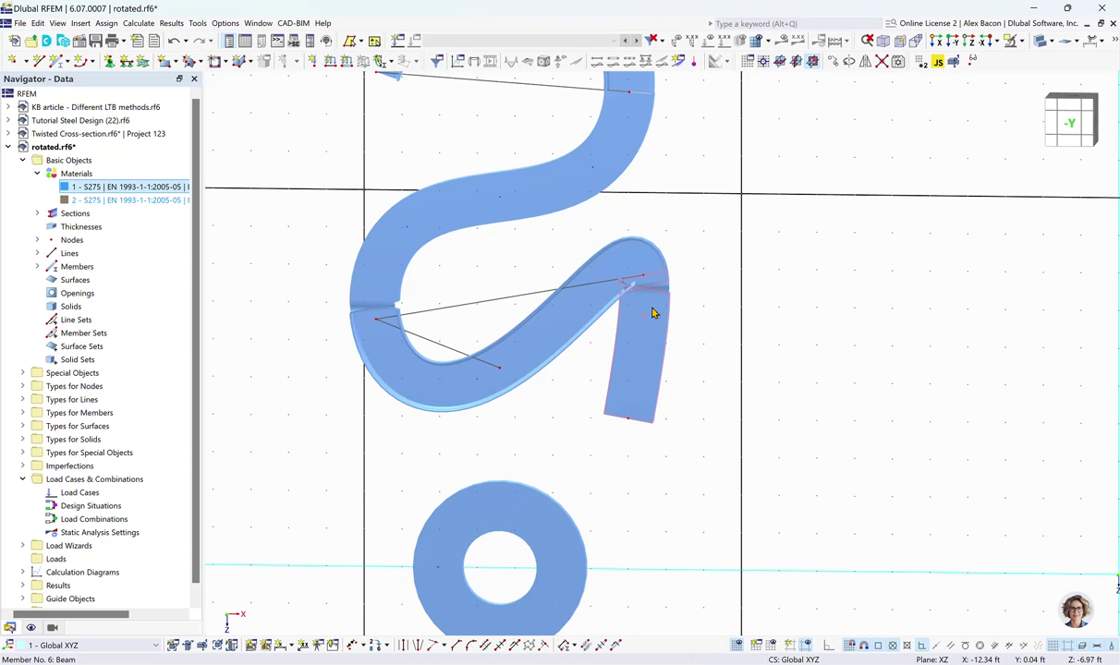
{"action": "double_click", "coordinate": [652, 313]}
{"action": "left_click", "coordinate": [175, 120]}
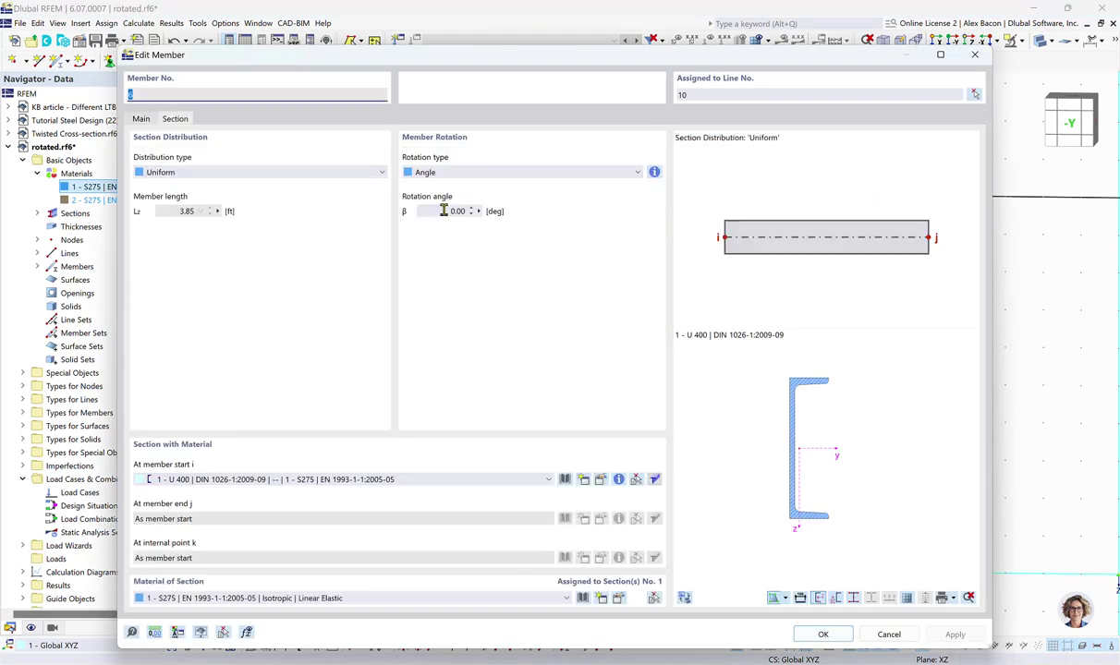
{"action": "left_click", "coordinate": [424, 173]}
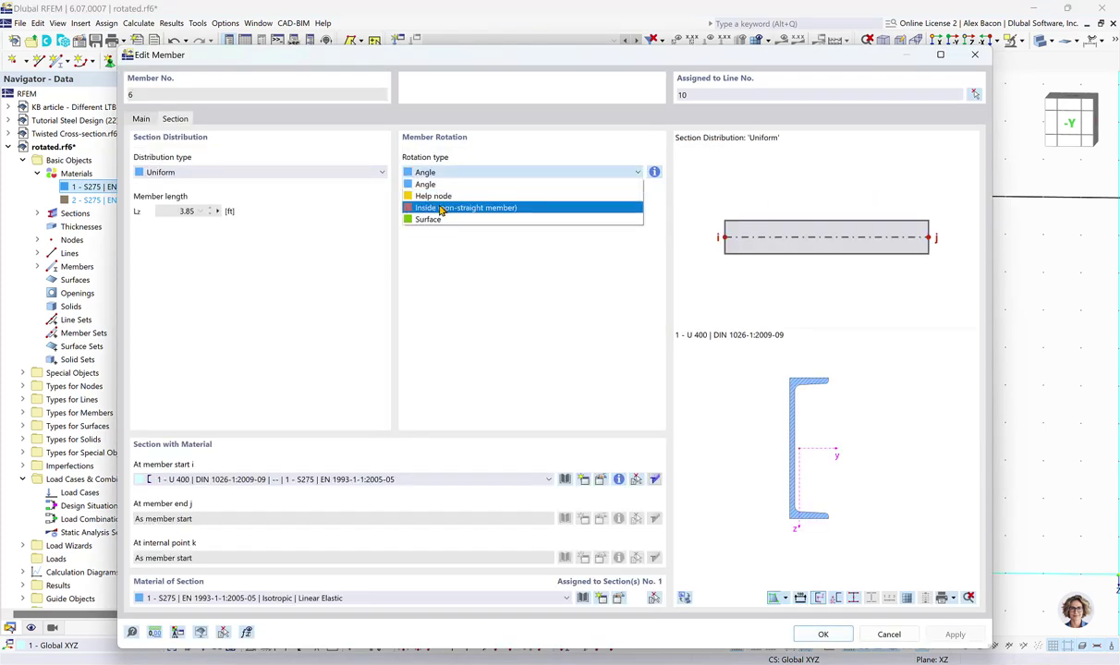
{"action": "left_click", "coordinate": [449, 207]}
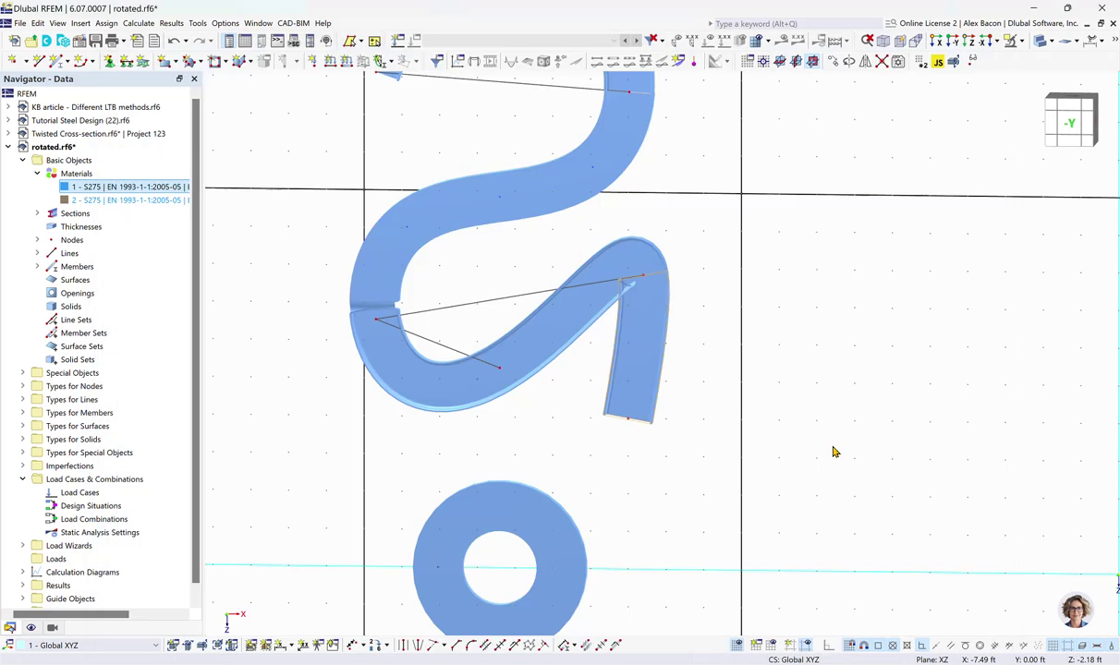
{"action": "left_click", "coordinate": [824, 634]}
Set the middle curved member's rotation type to Inside (non-straight member) in the x-z plane, up to the lower left bend's node
{"action": "double_click", "coordinate": [392, 273]}
{"action": "left_click", "coordinate": [175, 119]}
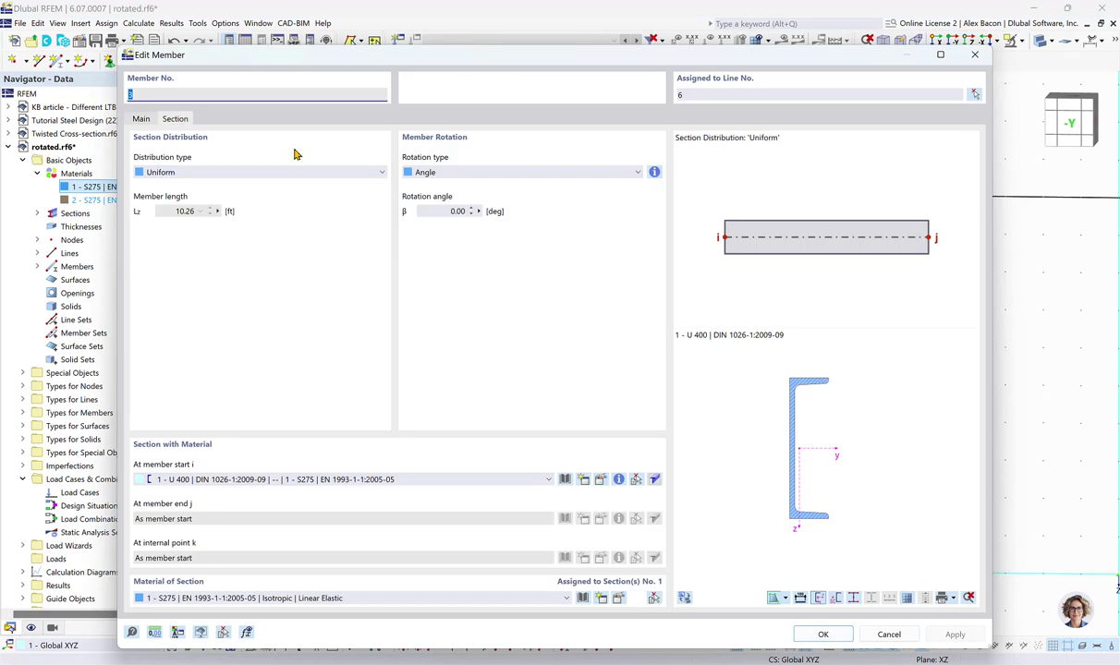
{"action": "left_click", "coordinate": [429, 172]}
{"action": "left_click", "coordinate": [436, 207]}
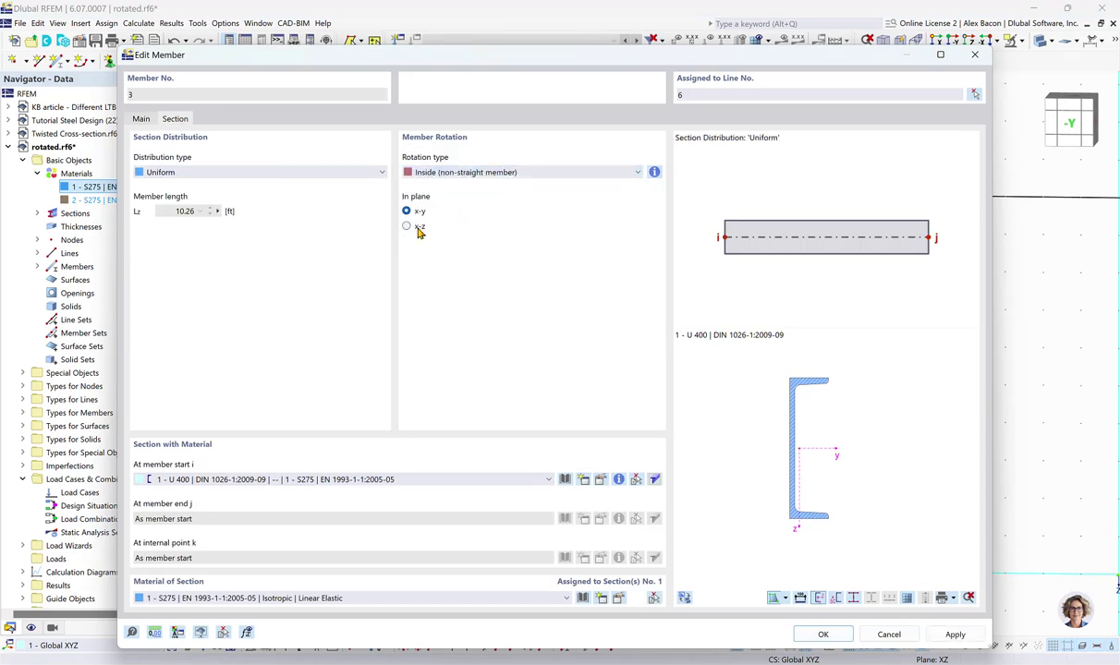
{"action": "left_click", "coordinate": [819, 635]}
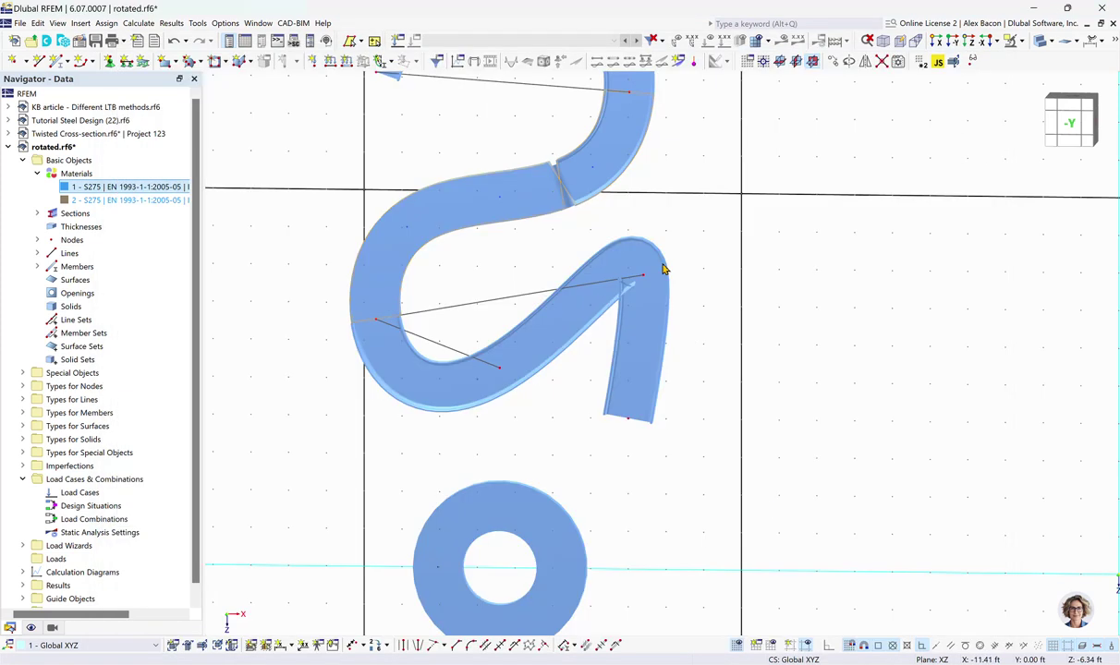
Draw a line from the upper left end node to the middle member at about X -18.16 ft, Z -9.44 ft, and divide the member there
{"action": "middle_click_drag", "start_coordinate": [674, 188], "coordinate": [657, 351]}
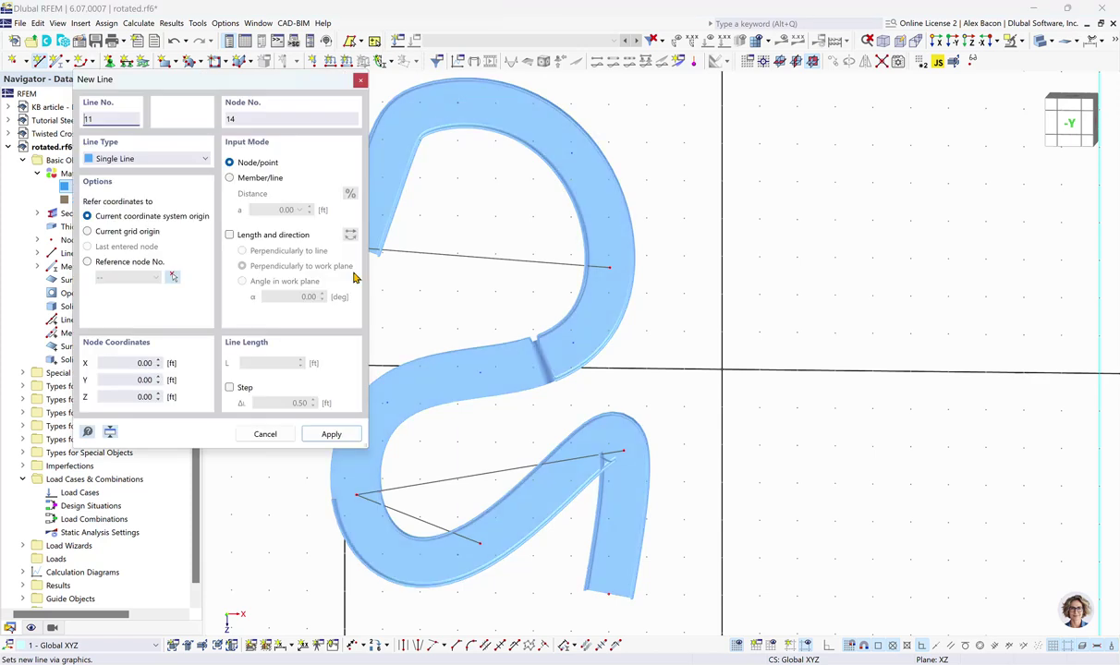
{"action": "middle_click_drag", "start_coordinate": [420, 248], "coordinate": [498, 238]}
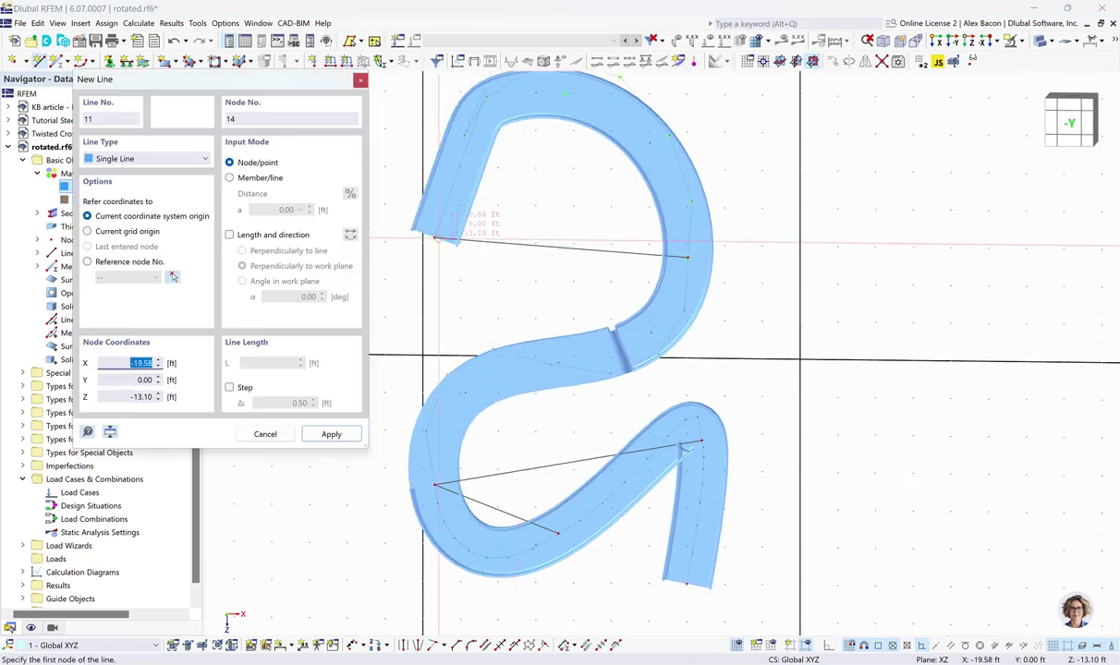
{"action": "left_click", "coordinate": [436, 238]}
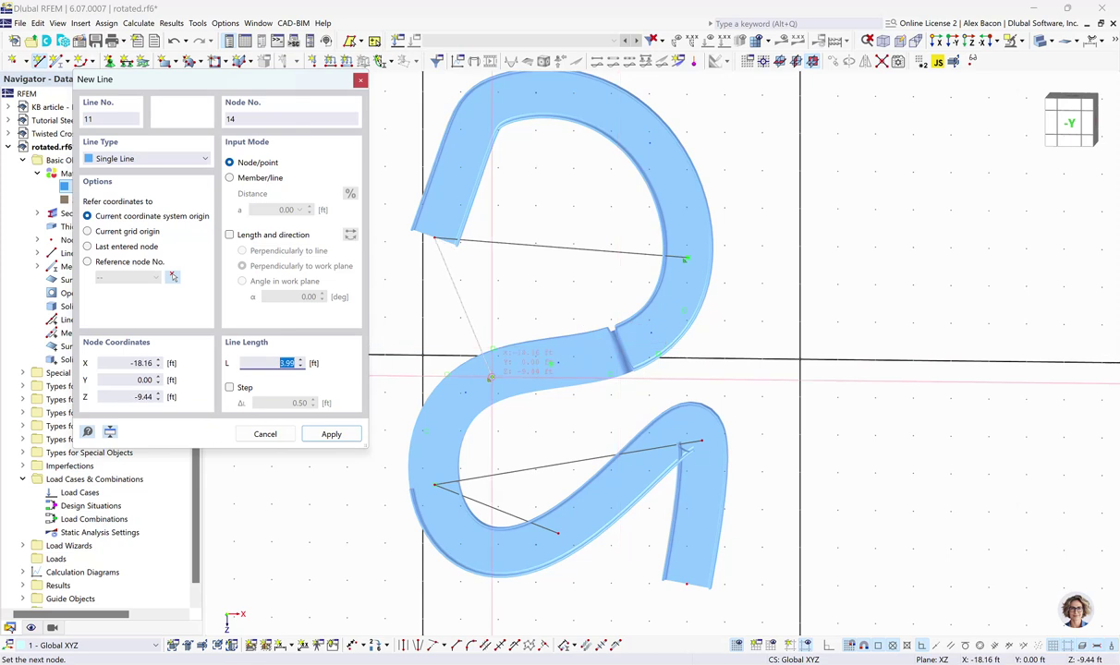
{"action": "left_click", "coordinate": [492, 375]}
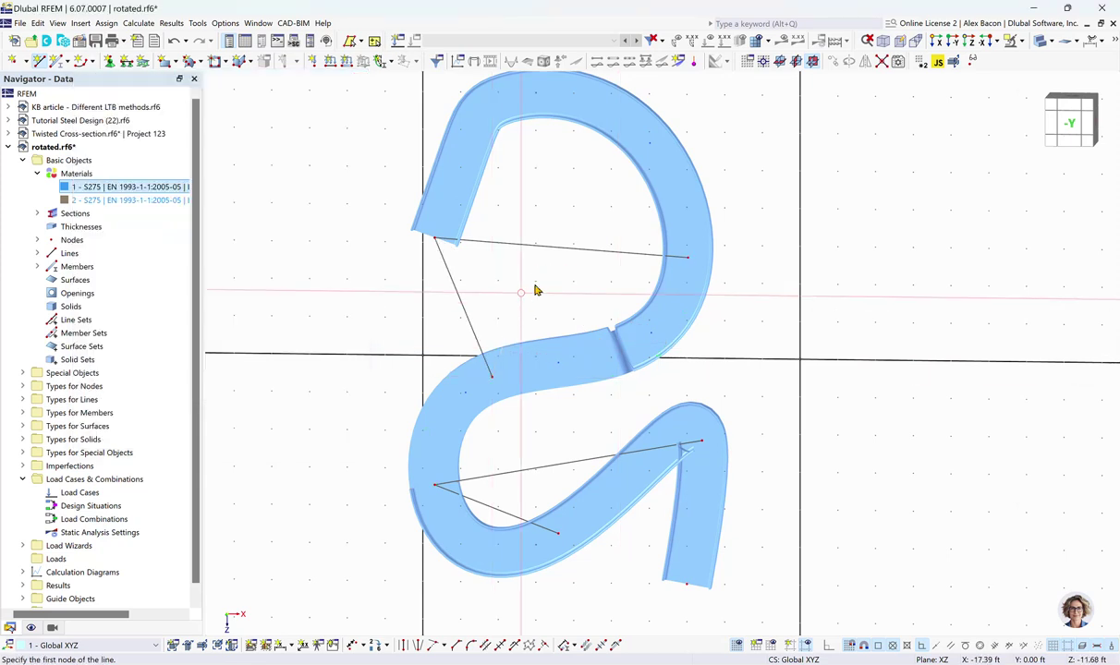
{"action": "key", "text": "Escape"}
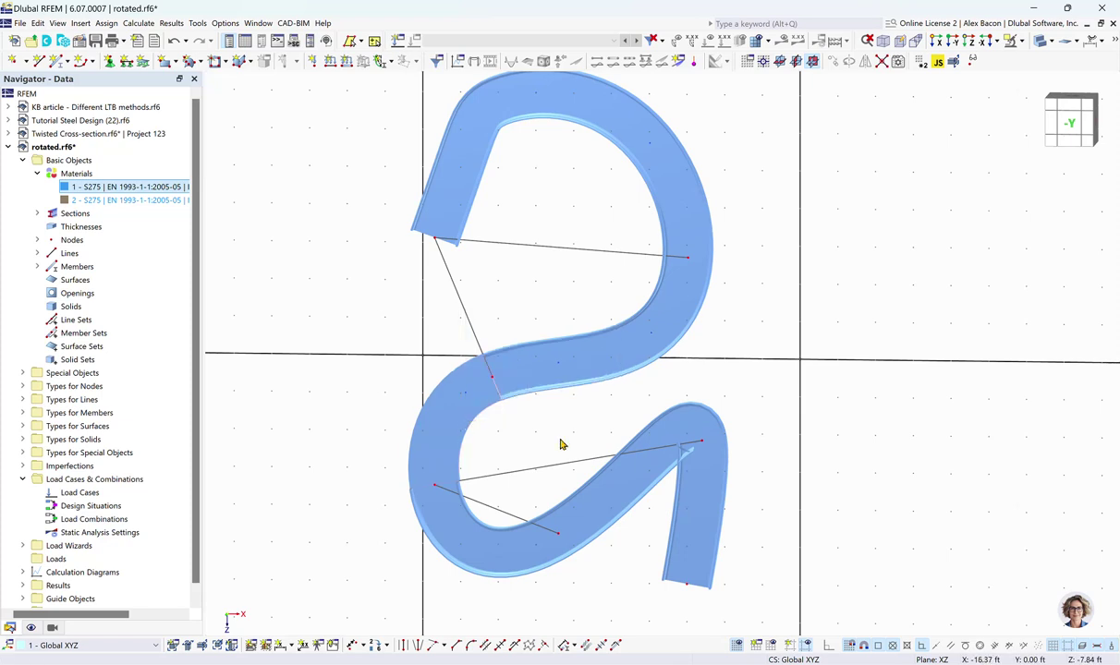
Reverse the line and member orientation of the left bend segment between the new division point and the lower left node
{"action": "middle_click_drag", "start_coordinate": [564, 442], "coordinate": [495, 400], "text": "ctrl"}
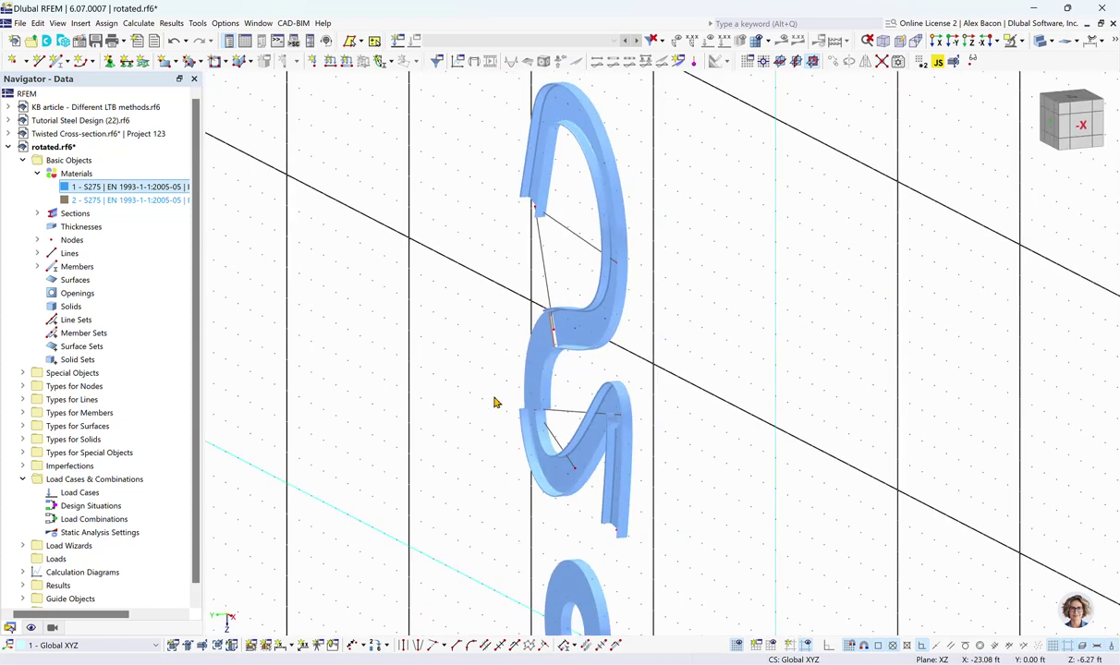
{"action": "right_click", "coordinate": [539, 379]}
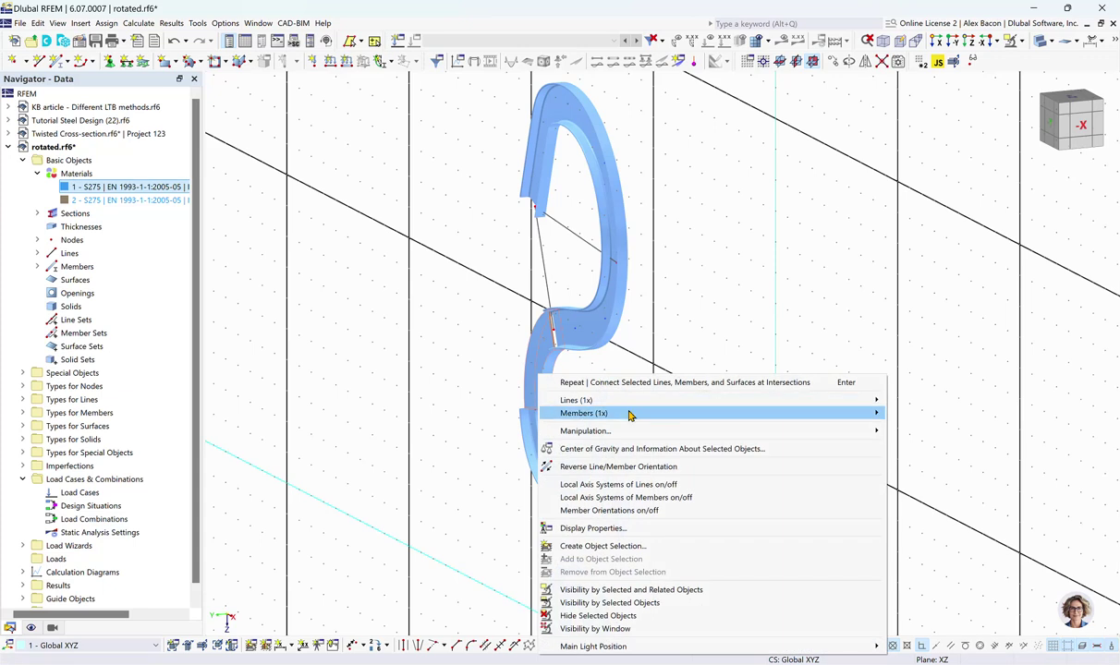
{"action": "mouse_move", "coordinate": [628, 416]}
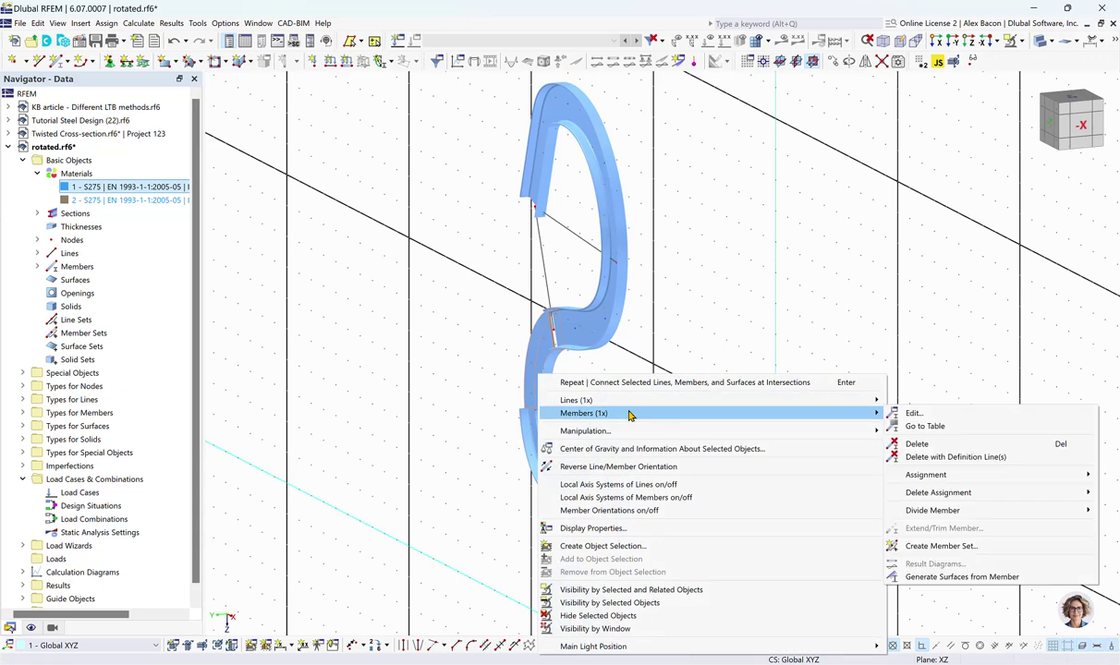
{"action": "left_click", "coordinate": [605, 466]}
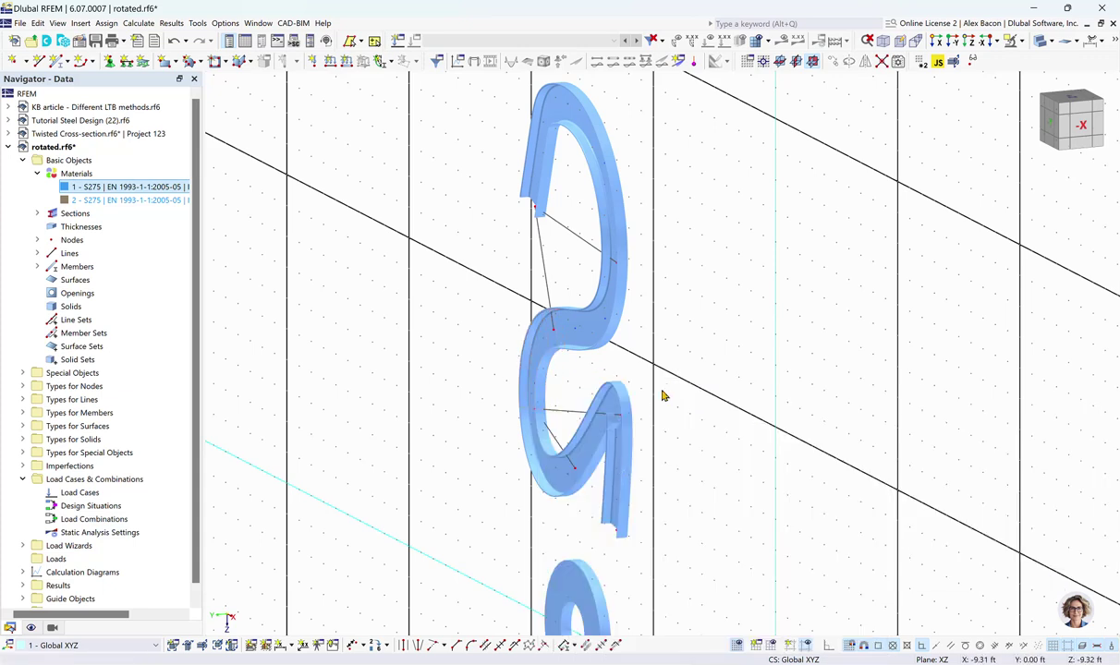
{"action": "middle_click_drag", "start_coordinate": [661, 395], "coordinate": [701, 388], "text": "ctrl"}
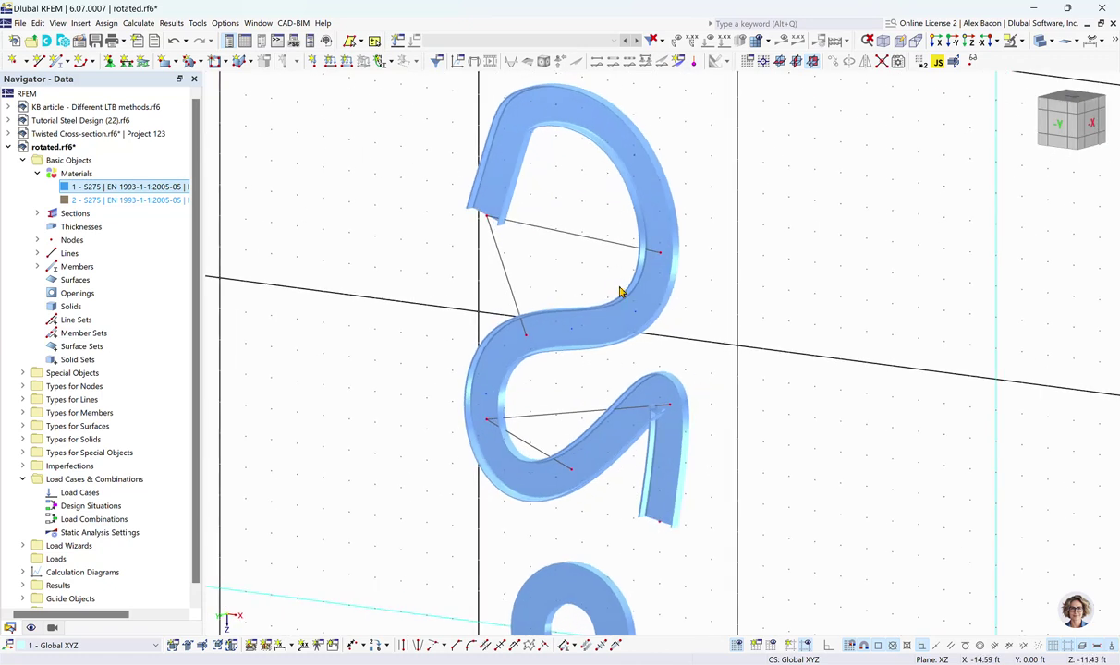
{"action": "scroll", "coordinate": [605, 295], "scroll_direction": "down", "scroll_amount": 1}
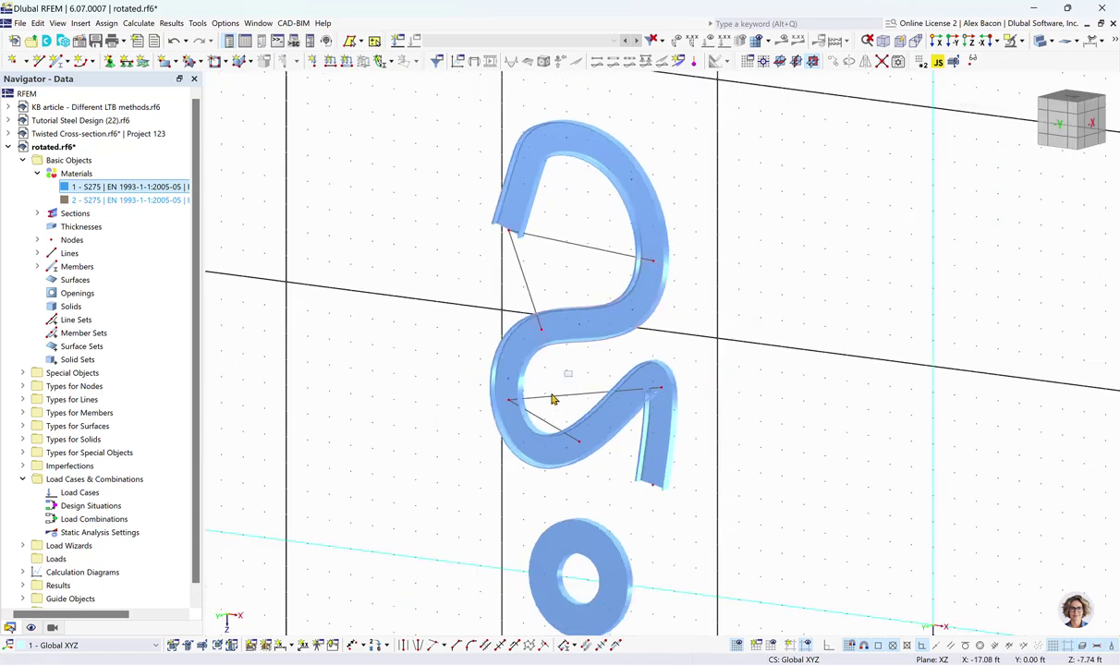